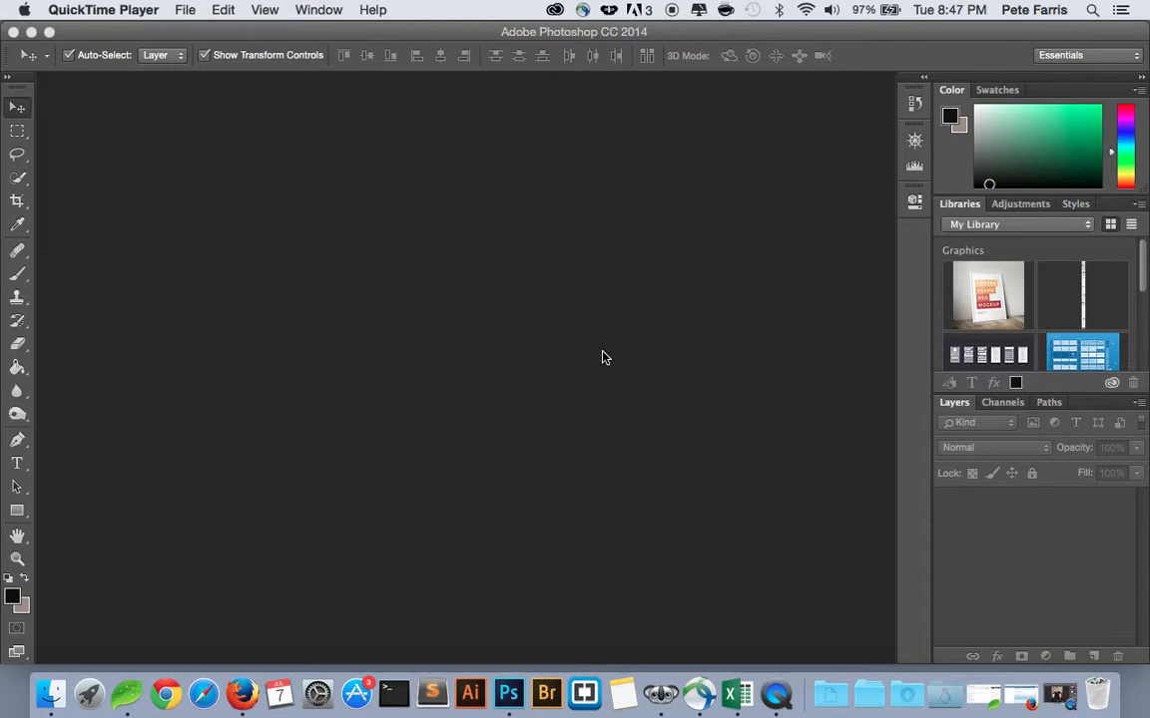
- Switch to Photoshop and open salmon.jpg from the Menu folder
click(603, 358)
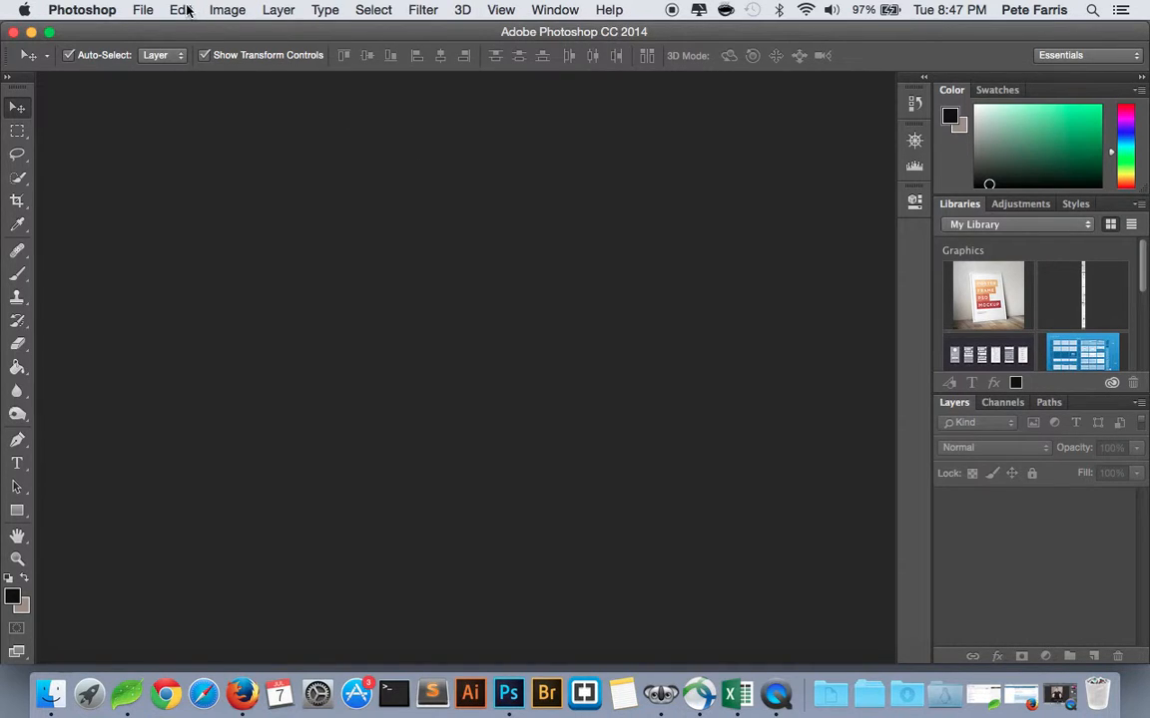
click(145, 9)
click(184, 49)
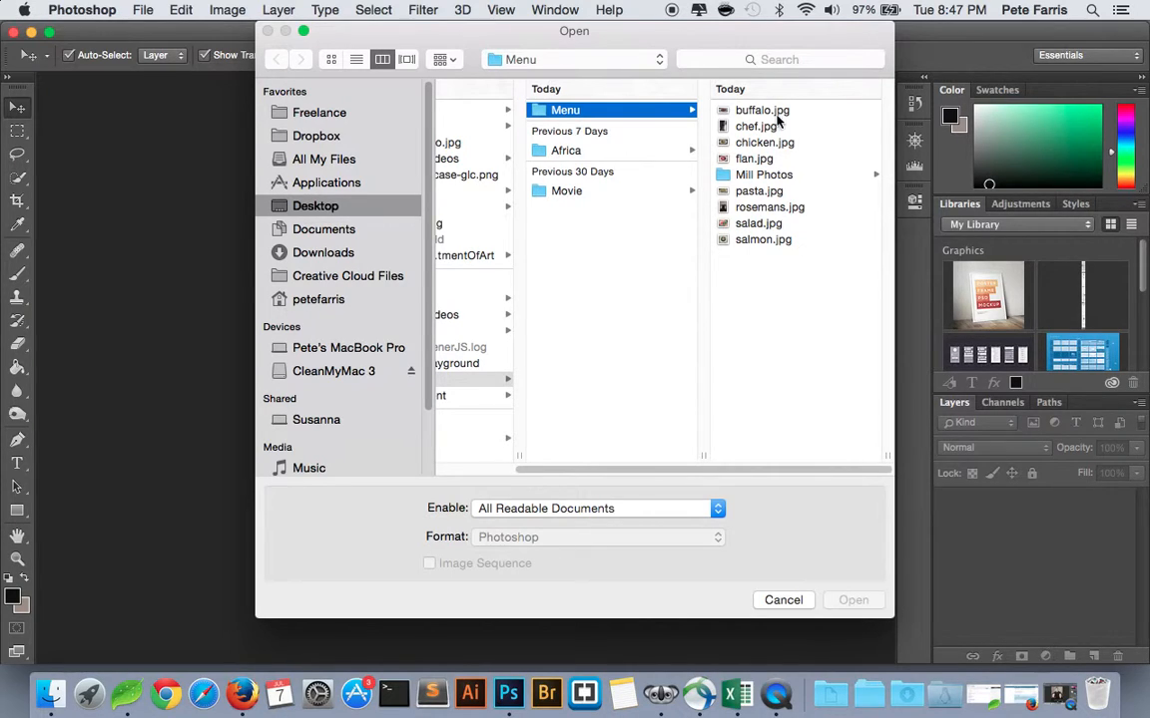
click(777, 239)
key(Return)
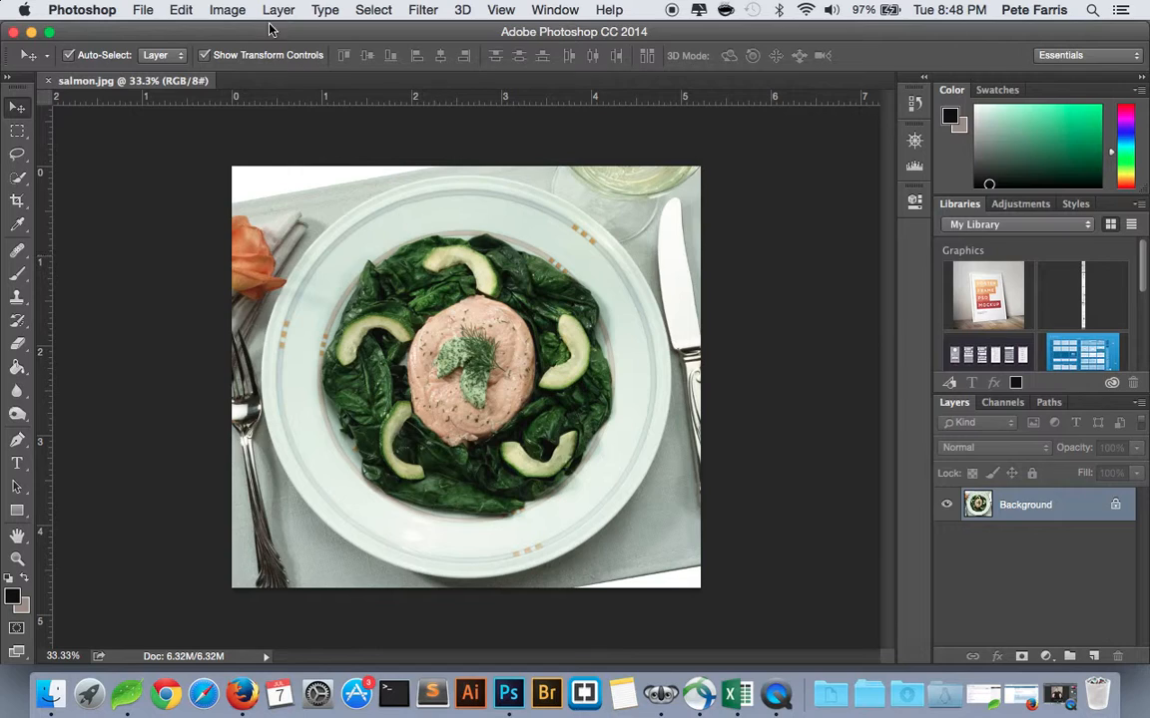
- Start a Color Balance adjustment on the salmon photo and move its dialog clear of the plate
click(226, 12)
mouse_move(275, 58)
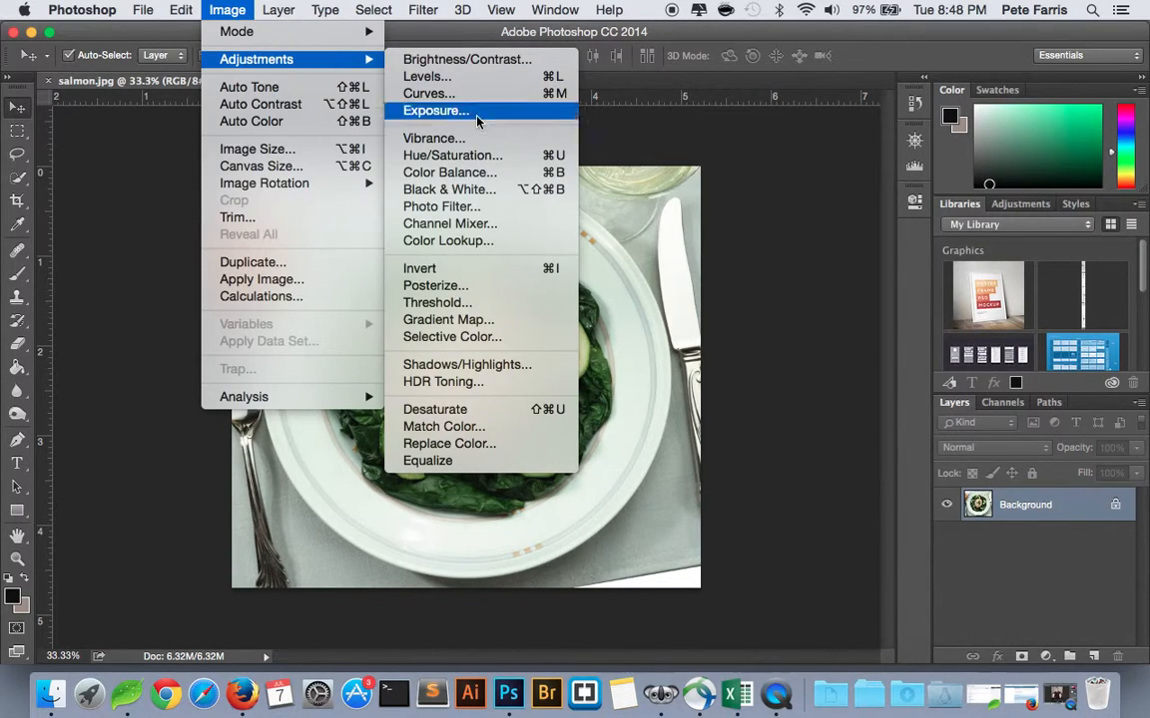
click(492, 174)
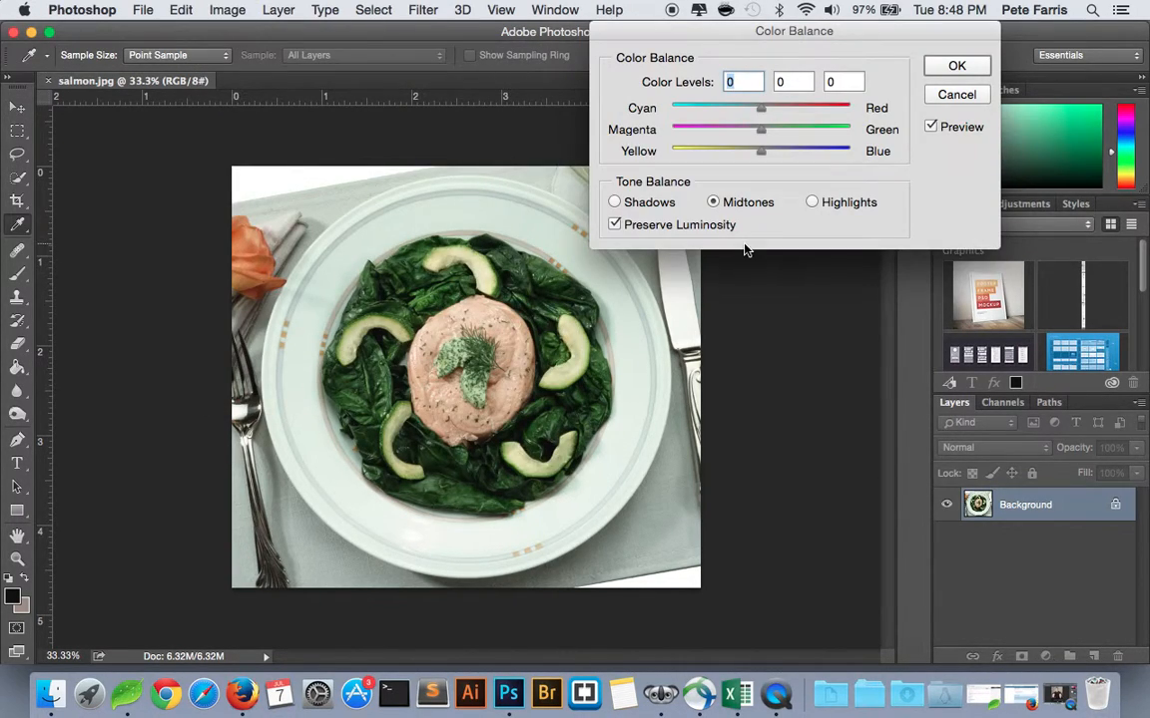
drag(718, 33, 766, 94)
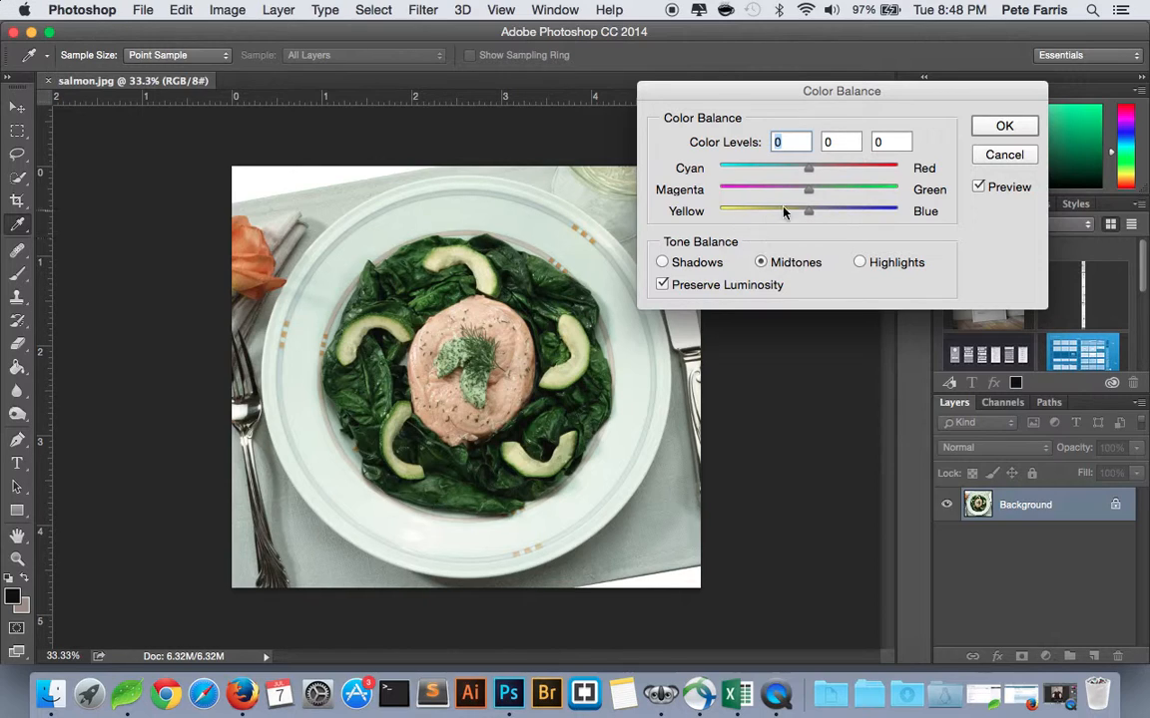
- Try shifting the midtone color levels of the salmon photo, and reset all three levels to 0
mouse_move(809, 169)
mouse_down()
mouse_move(718, 172)
mouse_move(898, 172)
mouse_move(751, 178)
mouse_move(818, 171)
mouse_move(808, 180)
mouse_up()
drag(811, 177, 814, 213)
click(714, 143)
text(0)
key(Tab)
text(0)
key(Tab)
text(0)
key(Tab)
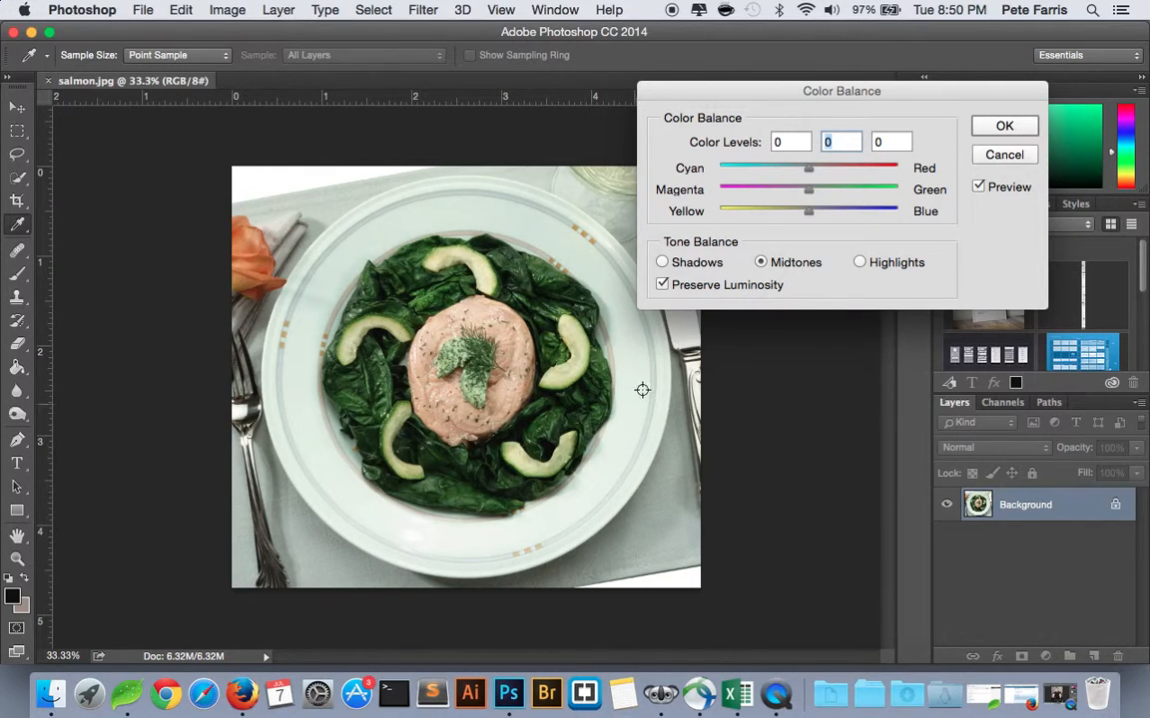
- Set the magenta–green level of the salmon photo's highlights to -10
click(862, 263)
text(-10)
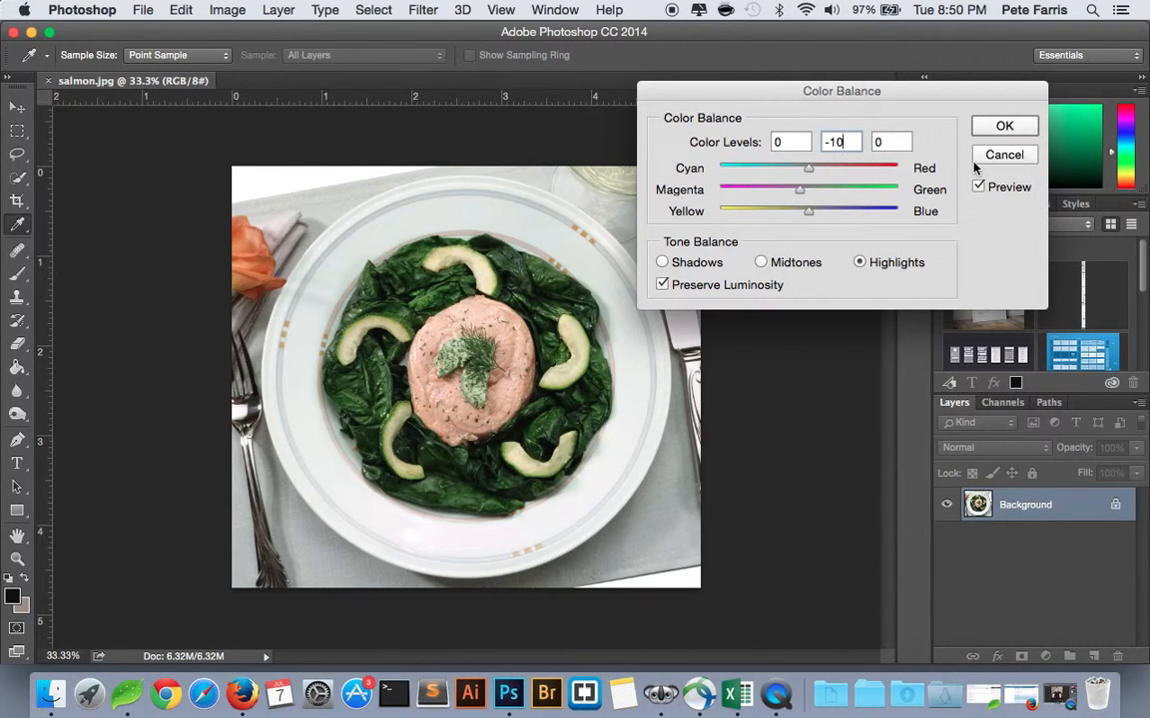
drag(874, 91, 903, 73)
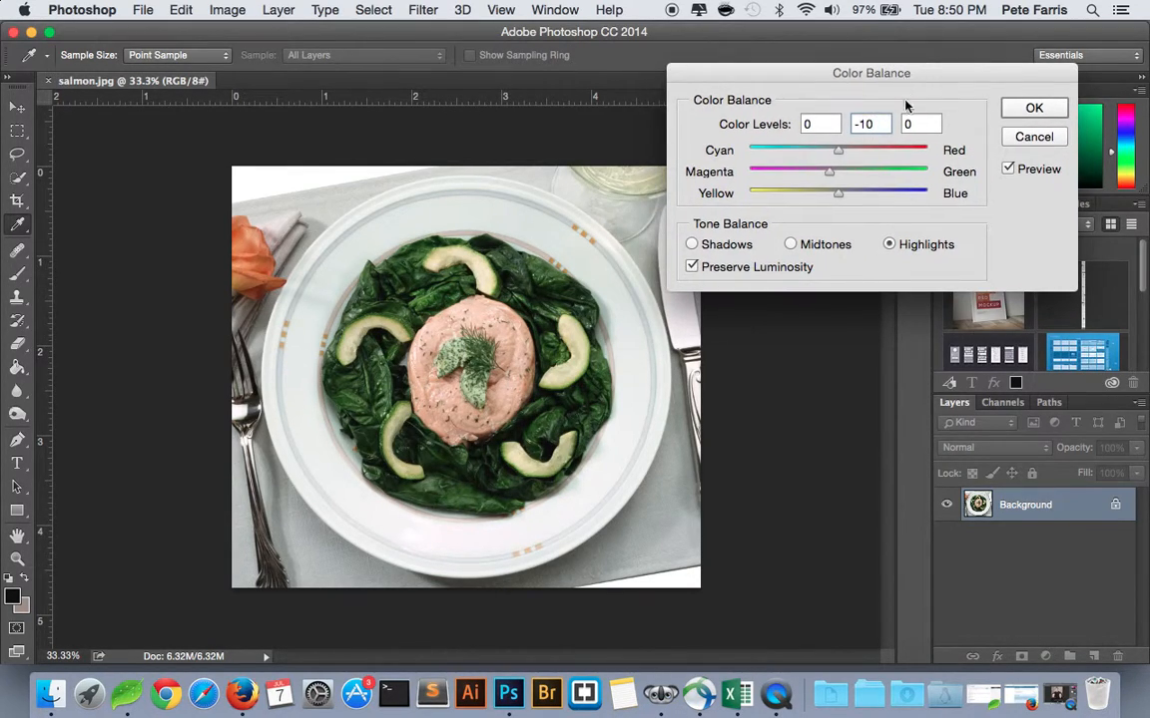
- Try highlight levels of +7 for cyan–red and -58 for yellow–blue, and restore the levels to 0, -10, 0
mouse_move(839, 150)
mouse_down()
mouse_move(872, 152)
mouse_move(810, 153)
mouse_move(844, 150)
mouse_up()
drag(849, 195, 787, 194)
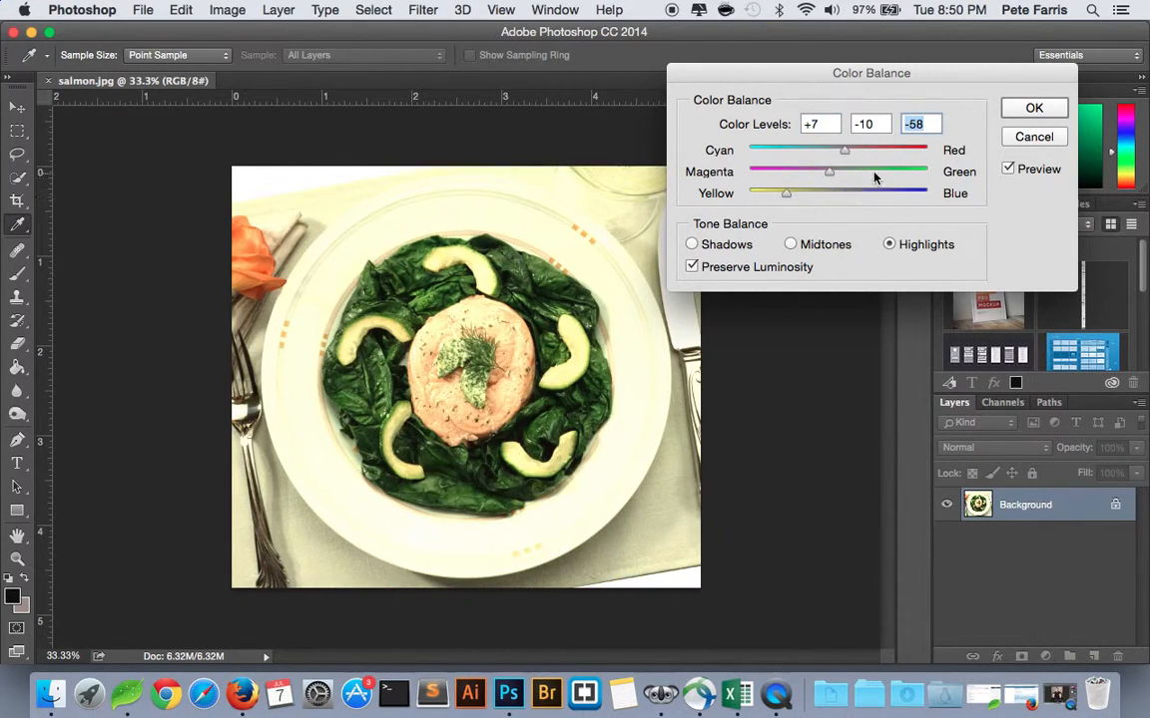
click(742, 122)
text(0)
key(Tab)
text(-10)
key(Tab)
text(0)
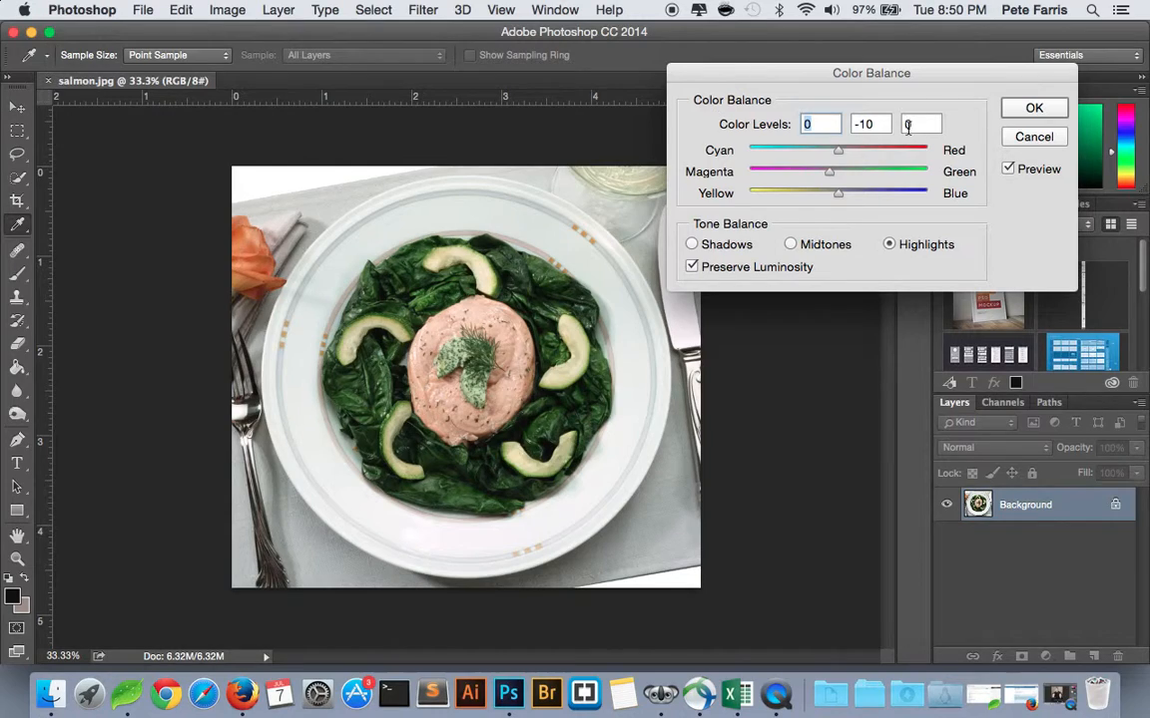
- Try a stronger magenta shift of -50 in the salmon photo's highlights
click(864, 123)
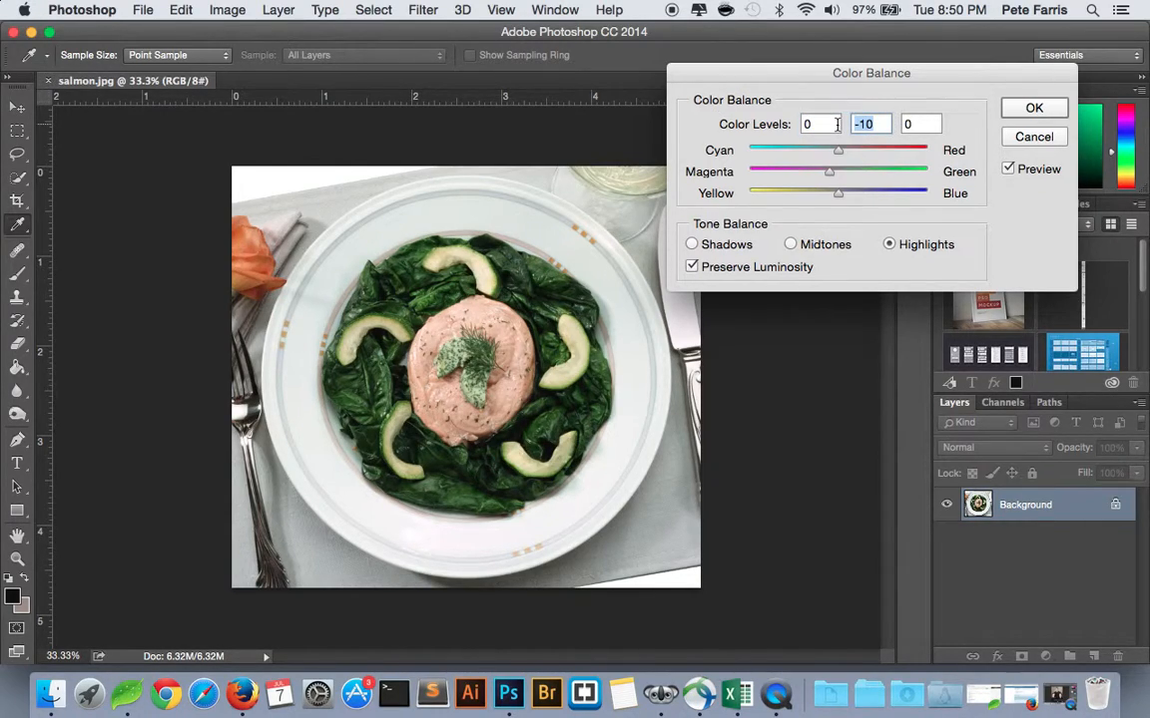
text(-50)
key(Tab)
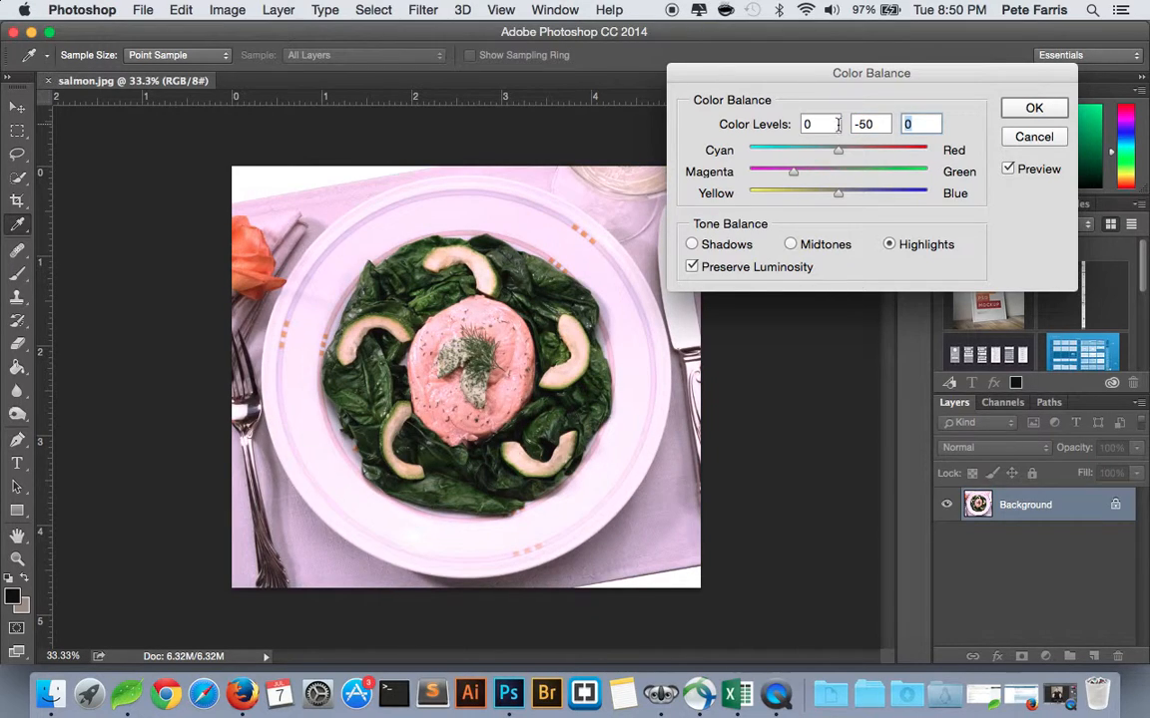
- Return the highlights' magenta–green level to -10 and apply the color balance to the salmon photo
click(868, 123)
text(-10)
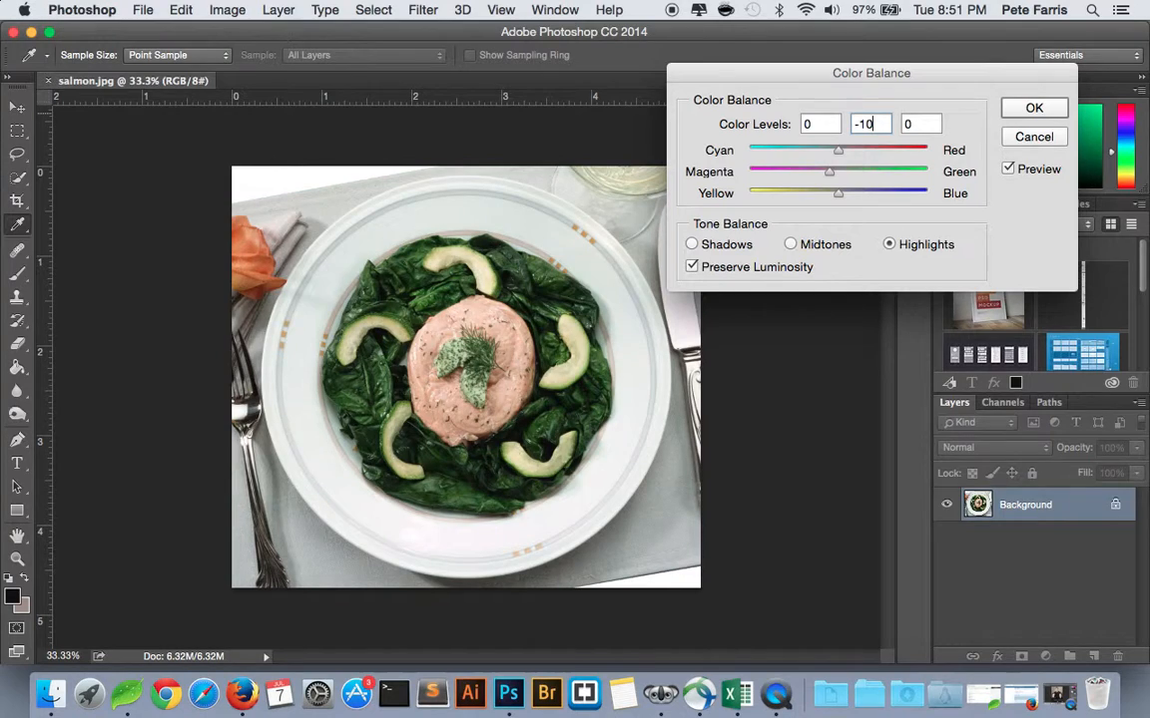
click(1037, 112)
key(v)
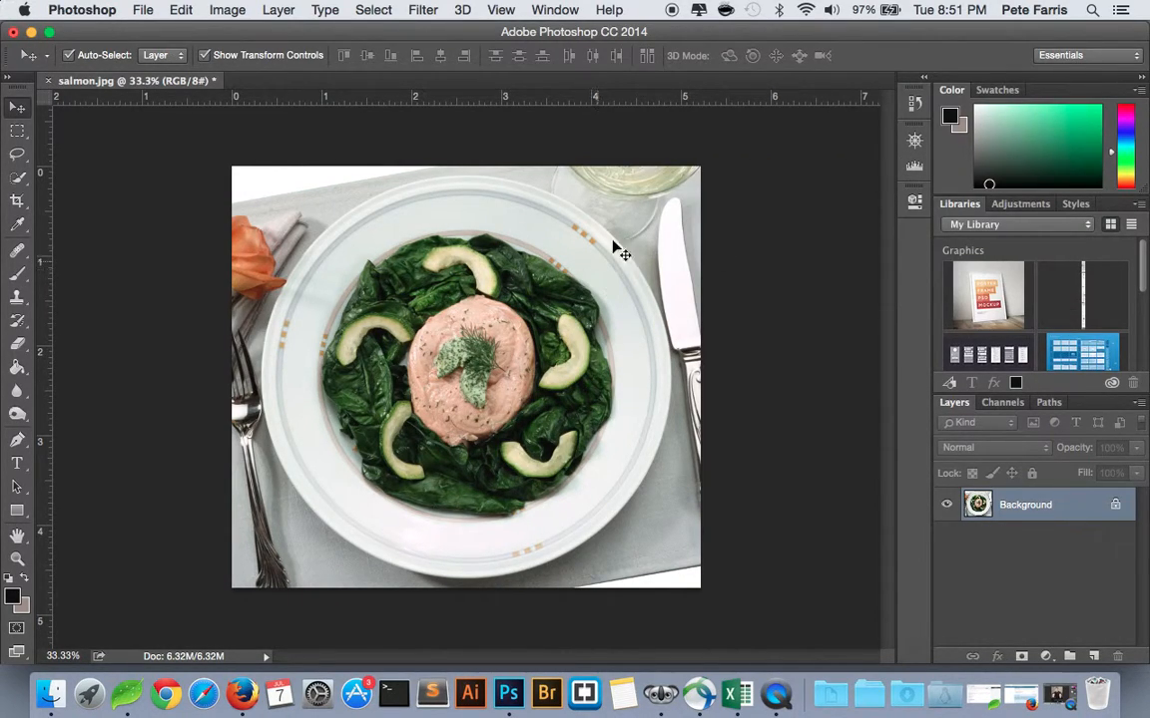
- Compare the salmon photo before and after the color correction by repeatedly undoing and redoing it
key(super+z)
key(super+z)
key(super+z)
key(super+z)
- Open flan.jpg from the Menu folder alongside the salmon photo
click(144, 9)
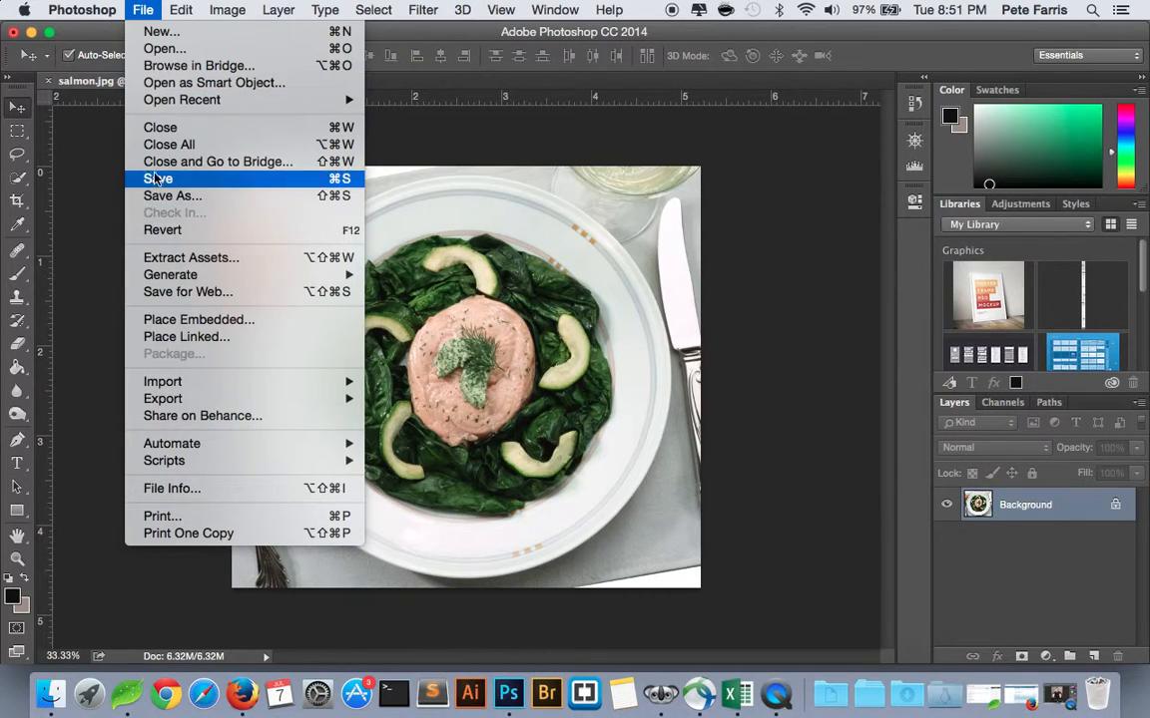
click(177, 53)
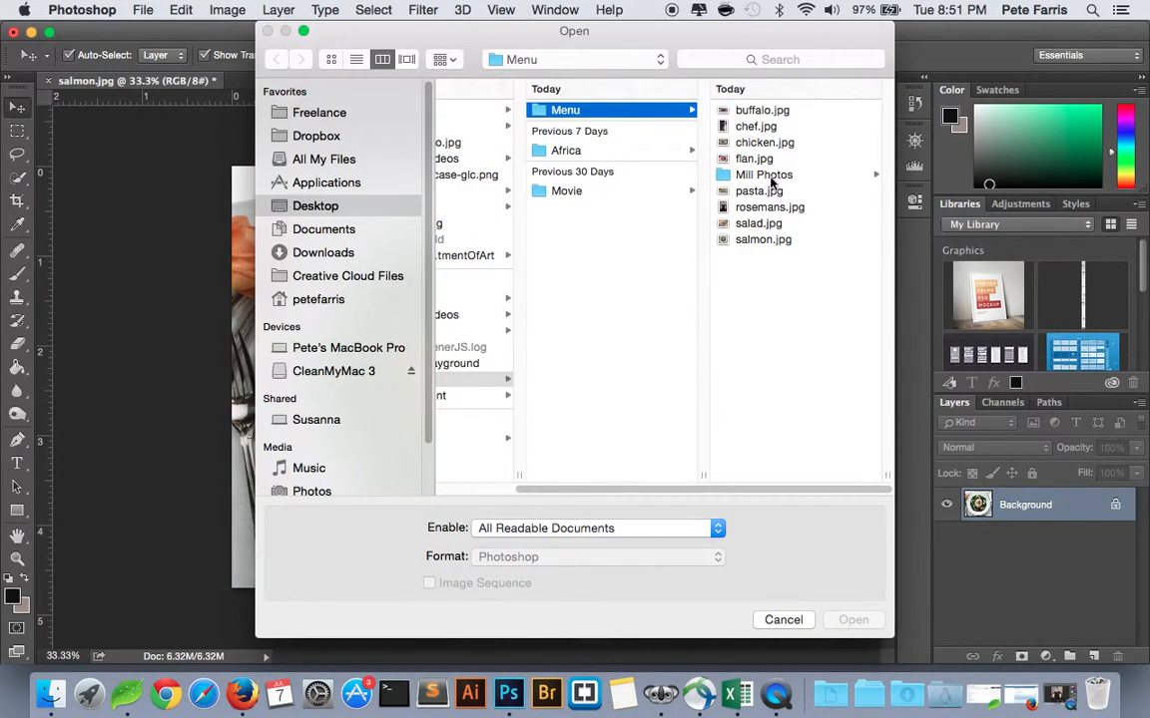
double_click(765, 162)
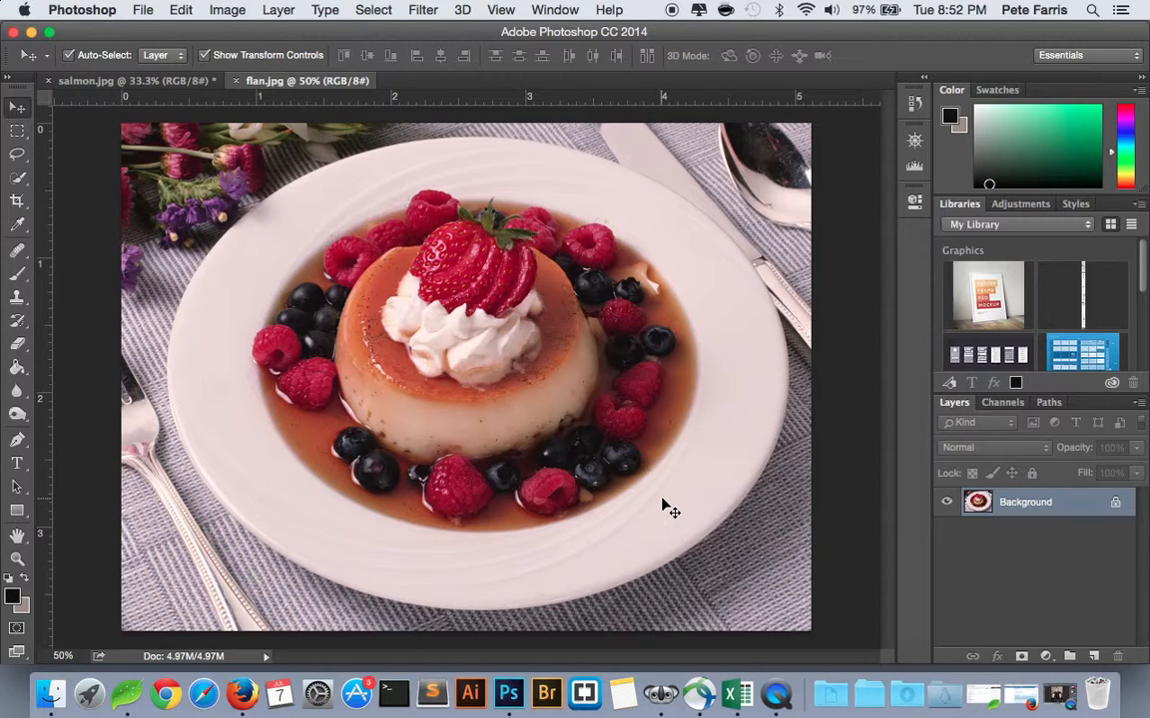
- Try a Color Balance on the flan photo's midtones with magenta–green levels of 10 and 20, and discard the adjustment
click(420, 10)
mouse_move(258, 60)
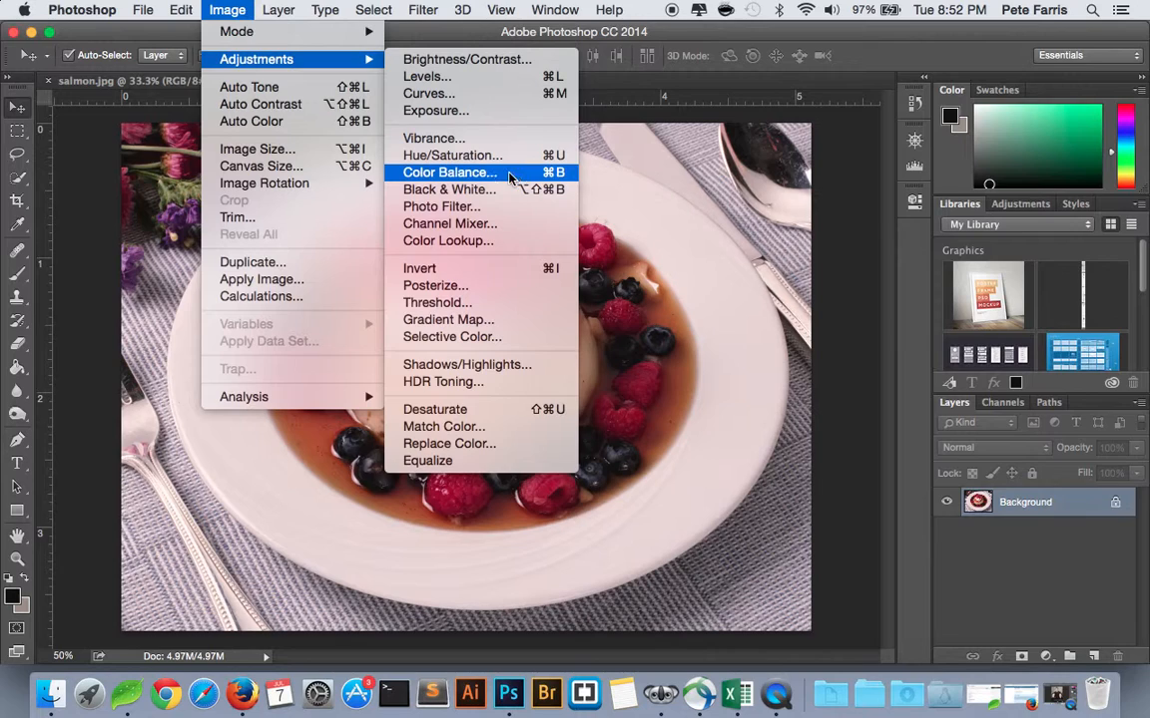
click(521, 171)
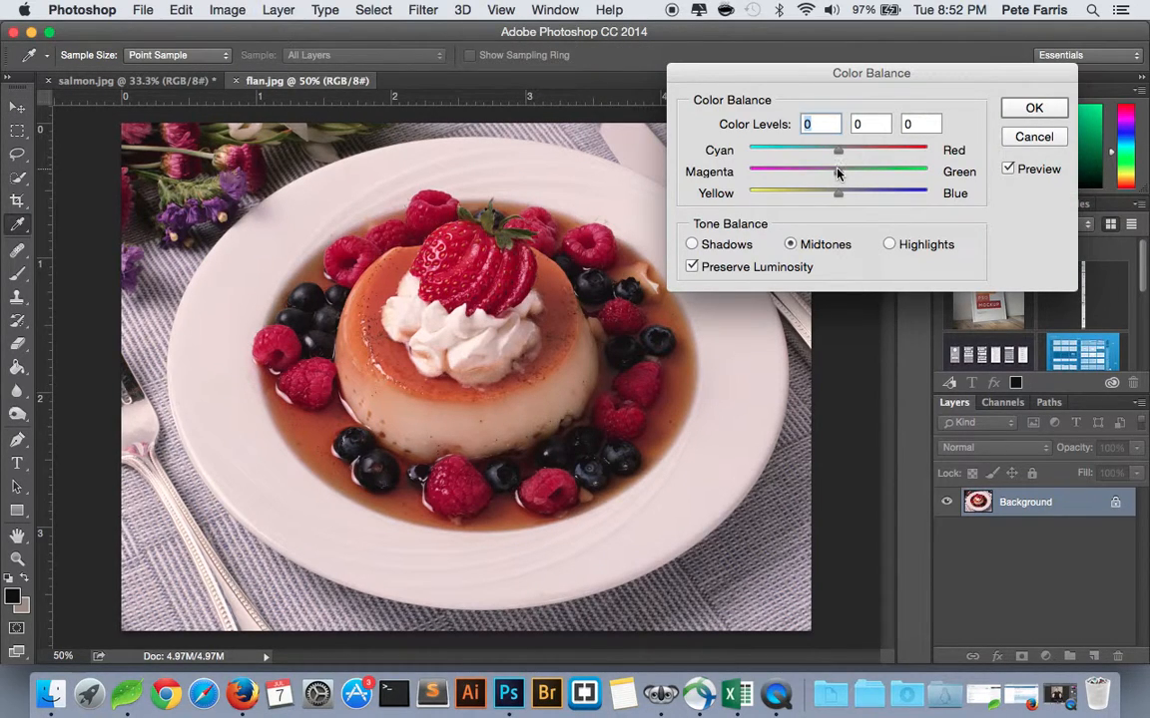
key(Tab)
text(10)
key(Tab)
key(shift+Tab)
text(20)
key(Tab)
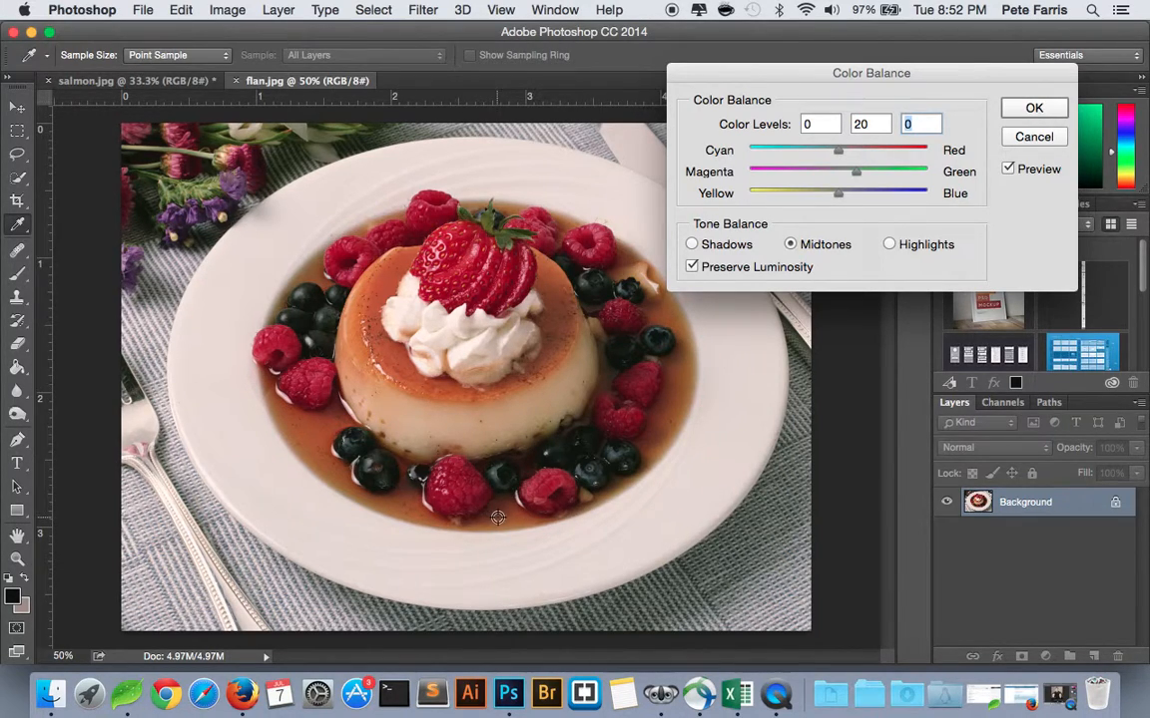
click(1033, 136)
key(v)
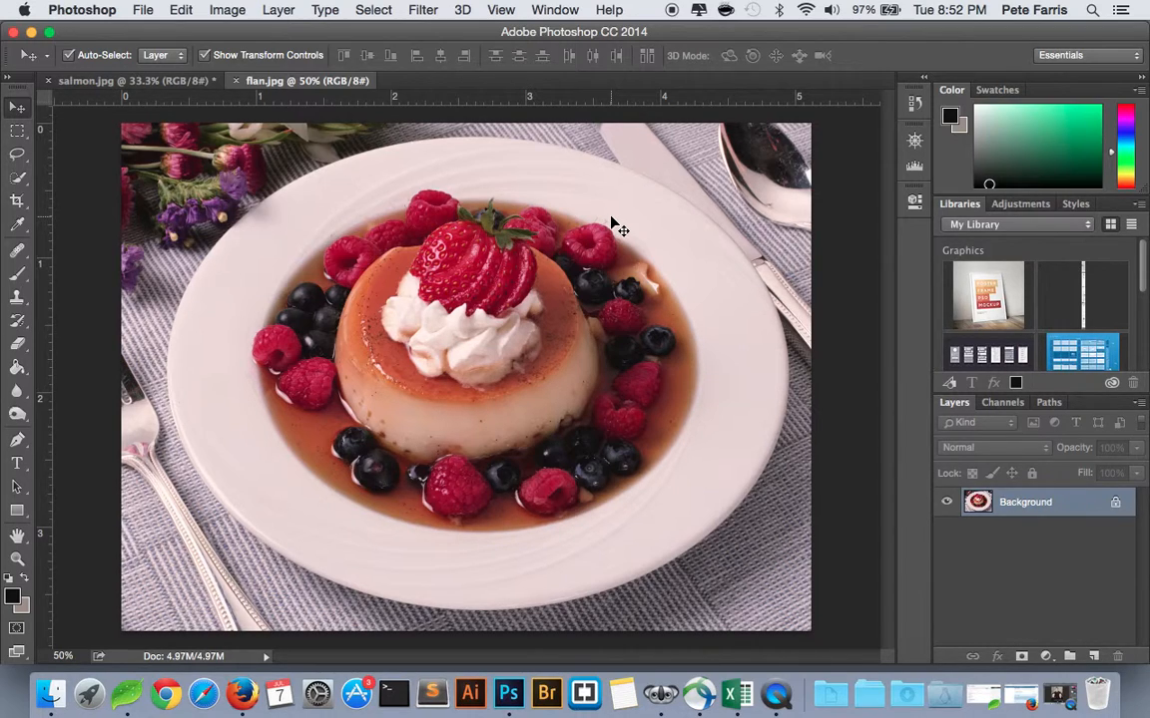
- Start a Curves adjustment on the flan photo, select the Red channel, and bring the whole dialog into view
click(227, 9)
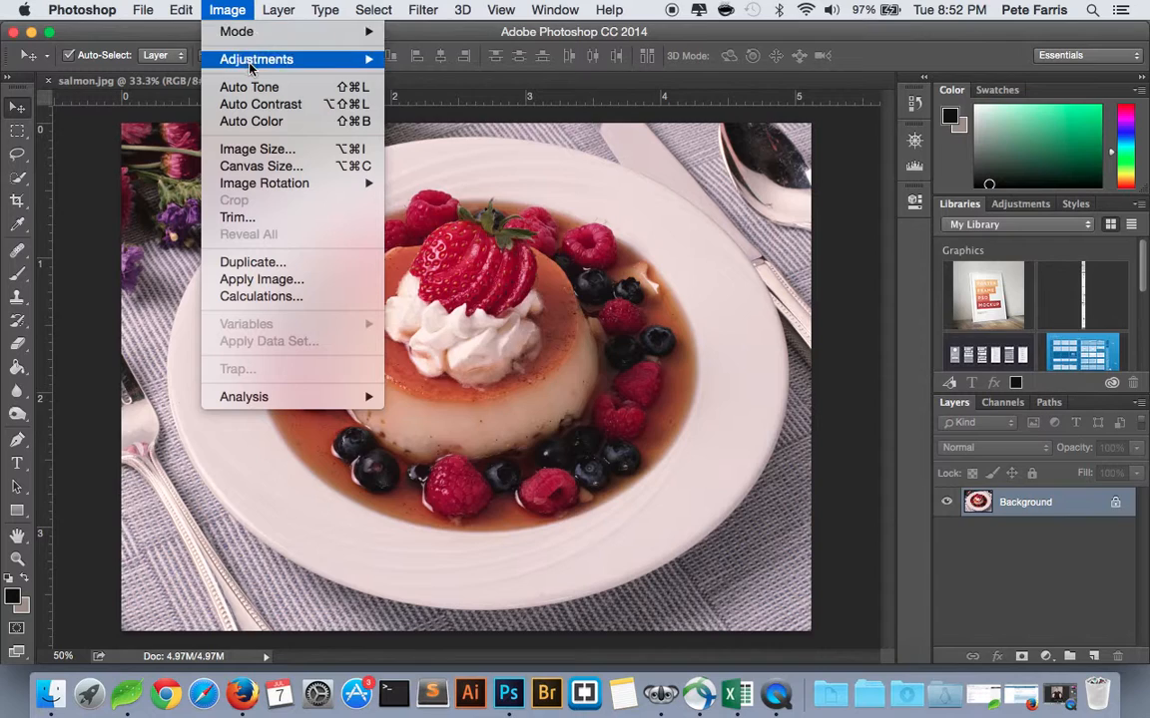
mouse_move(289, 59)
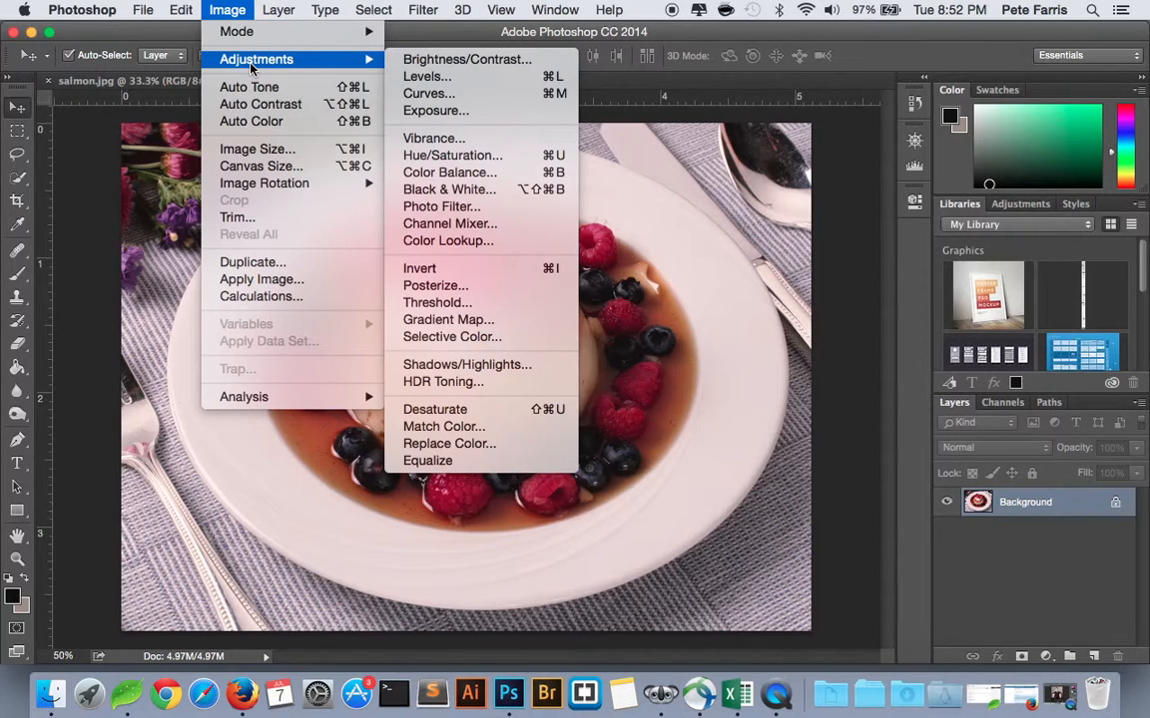
click(465, 96)
drag(477, 123, 759, 36)
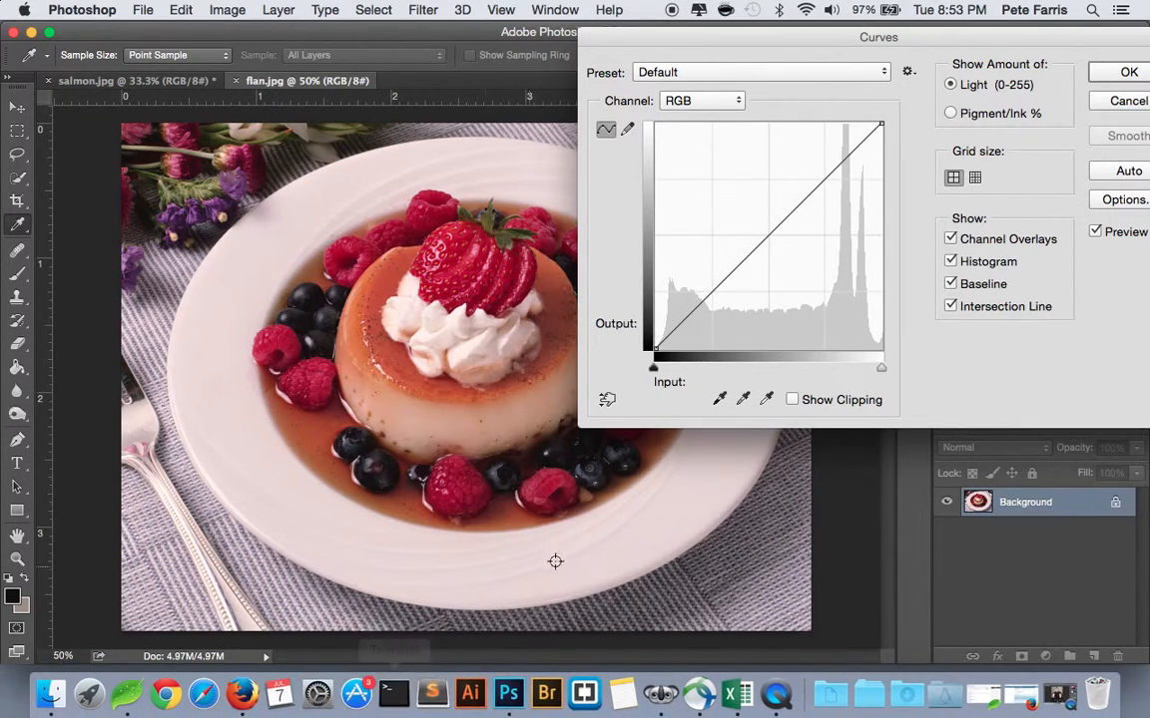
click(700, 101)
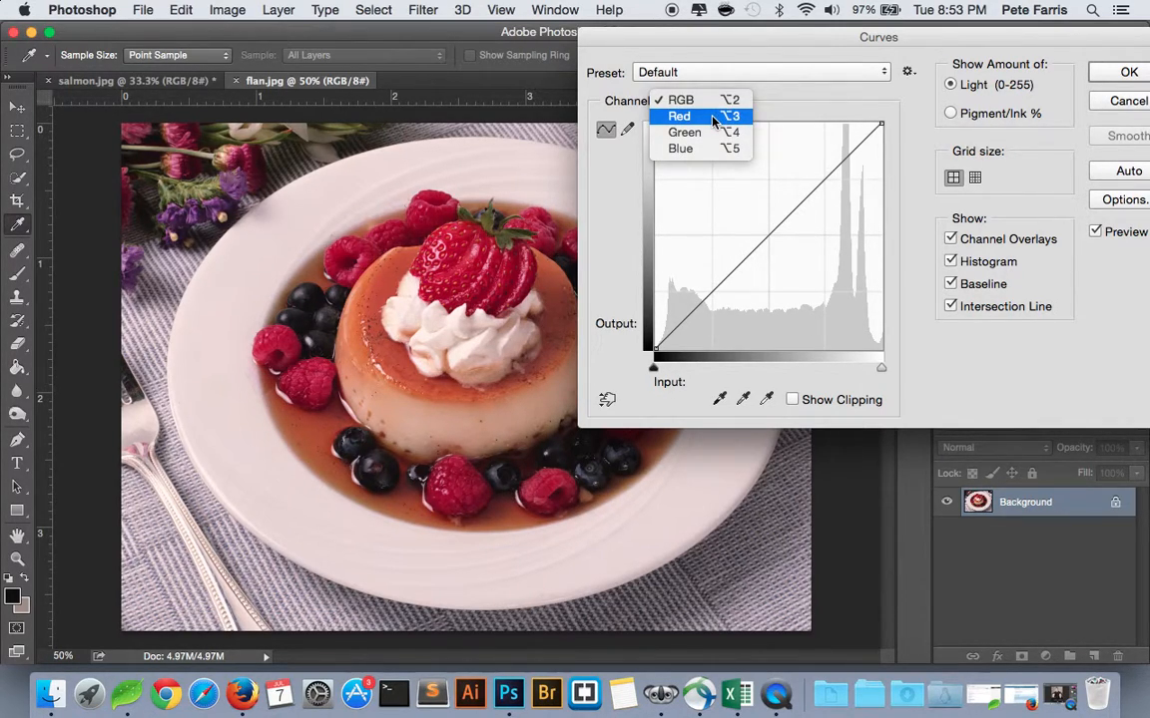
click(713, 117)
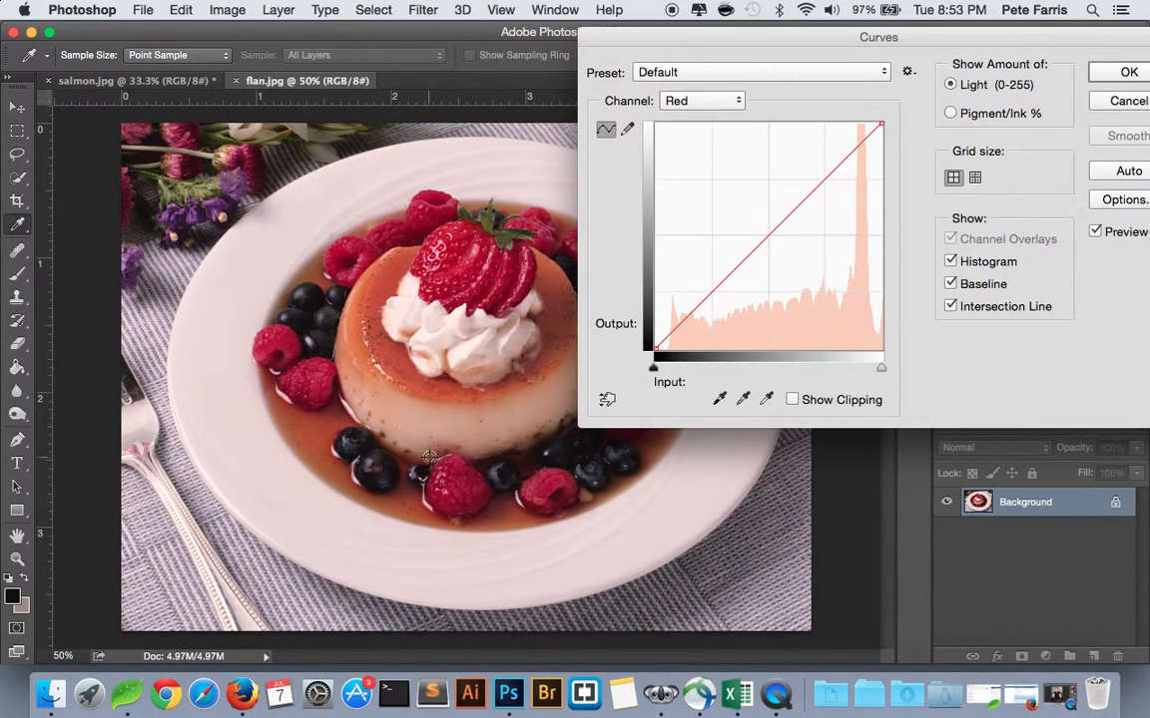
click(548, 461)
drag(827, 44, 774, 47)
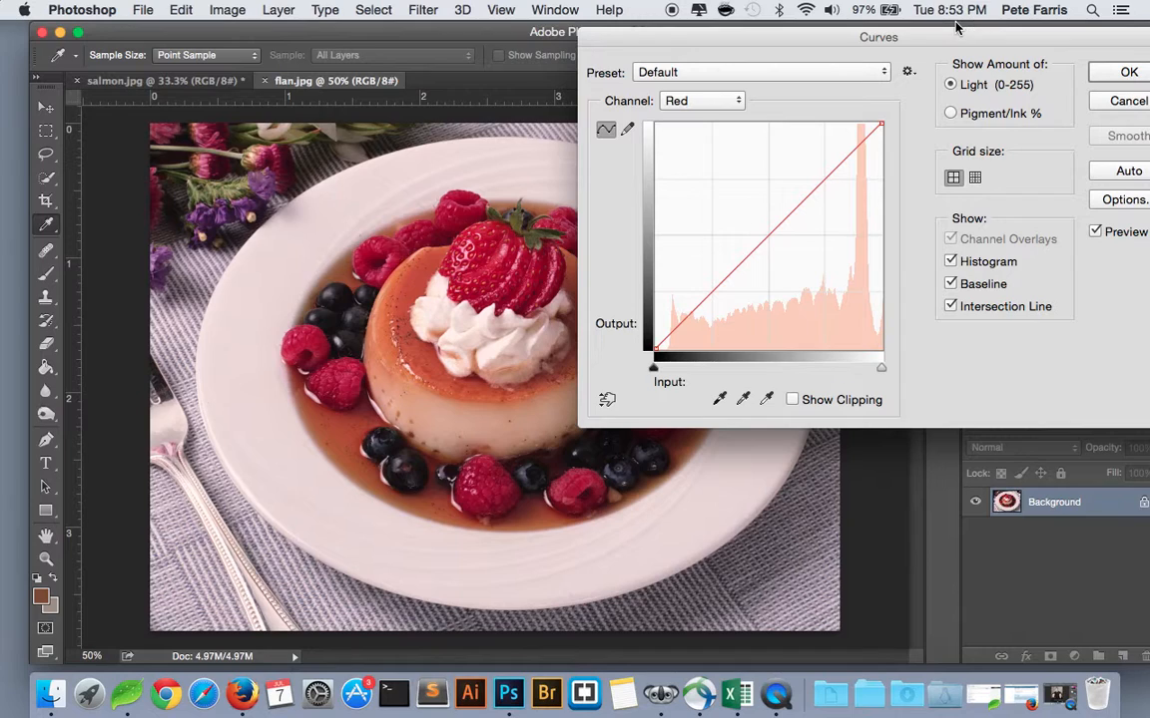
drag(953, 37, 826, 45)
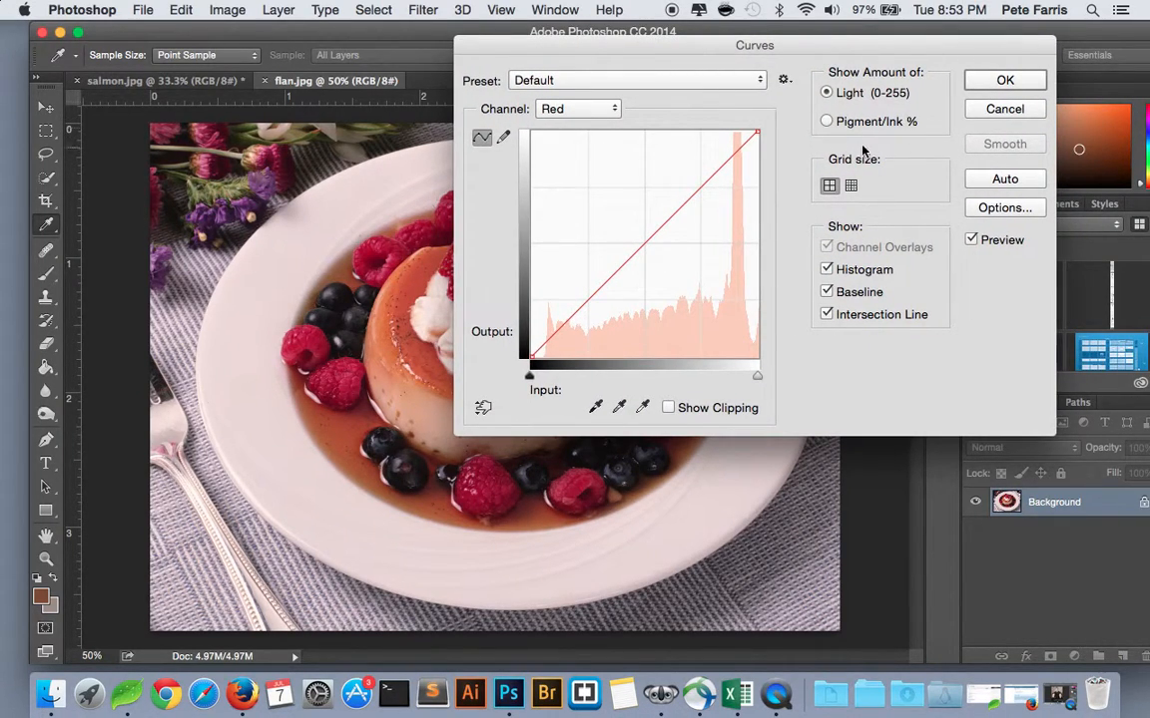
- Add a point near the highlight end of the red curve and lower it to input 226, output 217
click(826, 121)
click(826, 92)
click(721, 175)
mouse_move(720, 175)
mouse_down()
mouse_move(728, 188)
mouse_move(731, 163)
mouse_up()
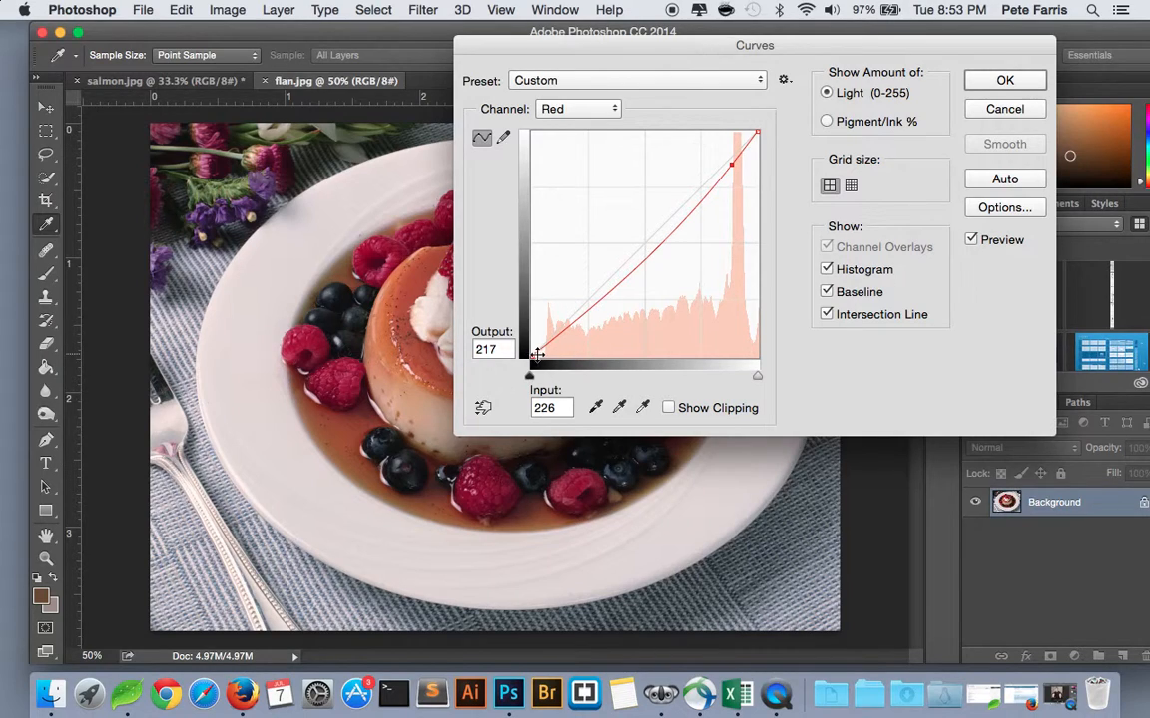
- Try a second point on the red curve's shadow end, pull it to about input 209, output 43, and remove it
drag(557, 337, 715, 319)
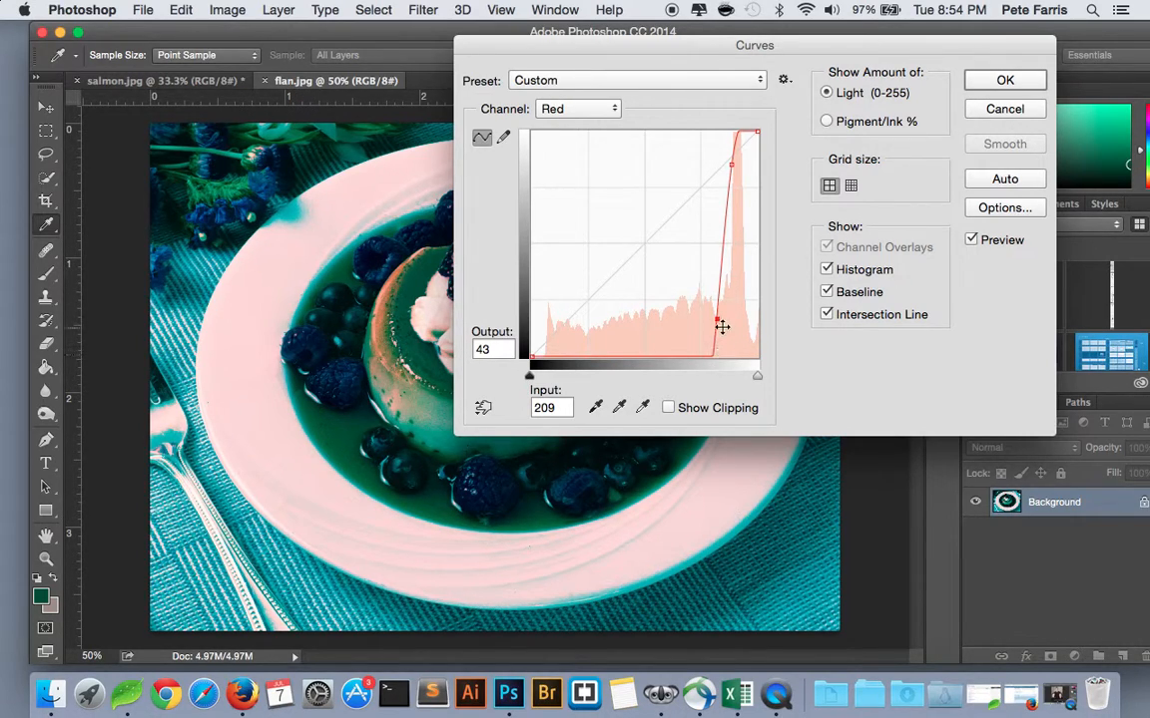
drag(719, 327, 529, 360)
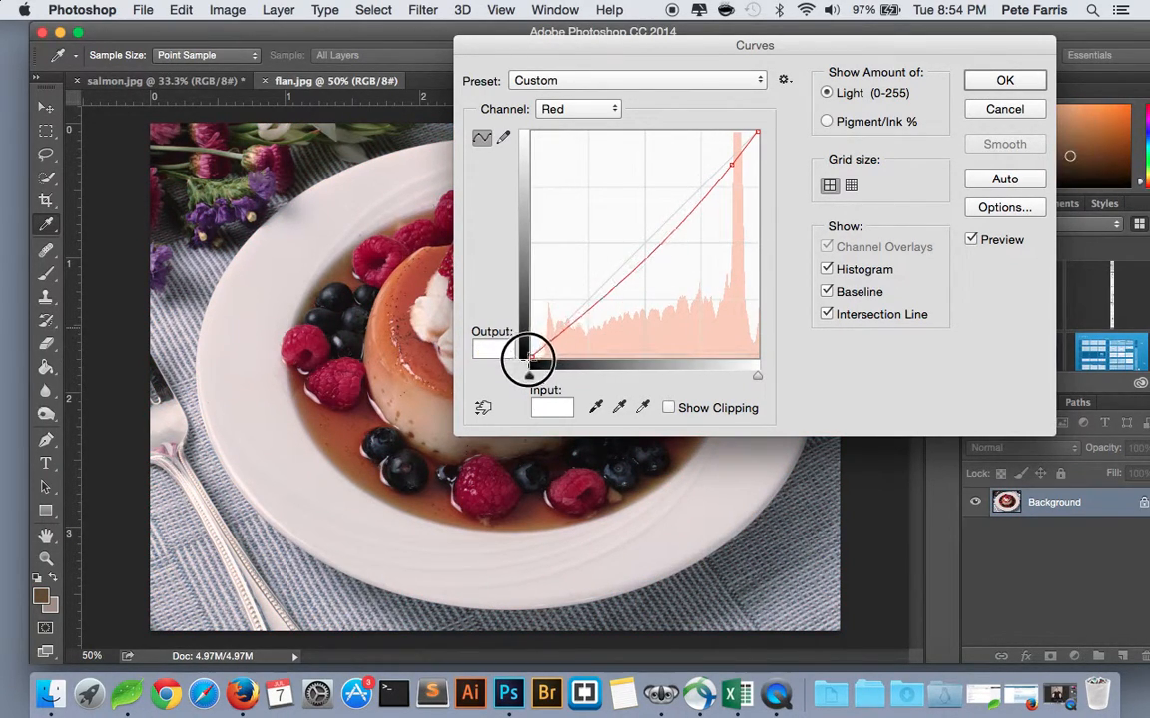
- Move the red curve's highlight point to input 222 and set its output to 231
click(731, 165)
mouse_move(731, 165)
mouse_down()
mouse_move(680, 246)
mouse_move(697, 241)
mouse_move(625, 199)
mouse_move(669, 204)
mouse_move(701, 228)
mouse_move(728, 178)
mouse_up()
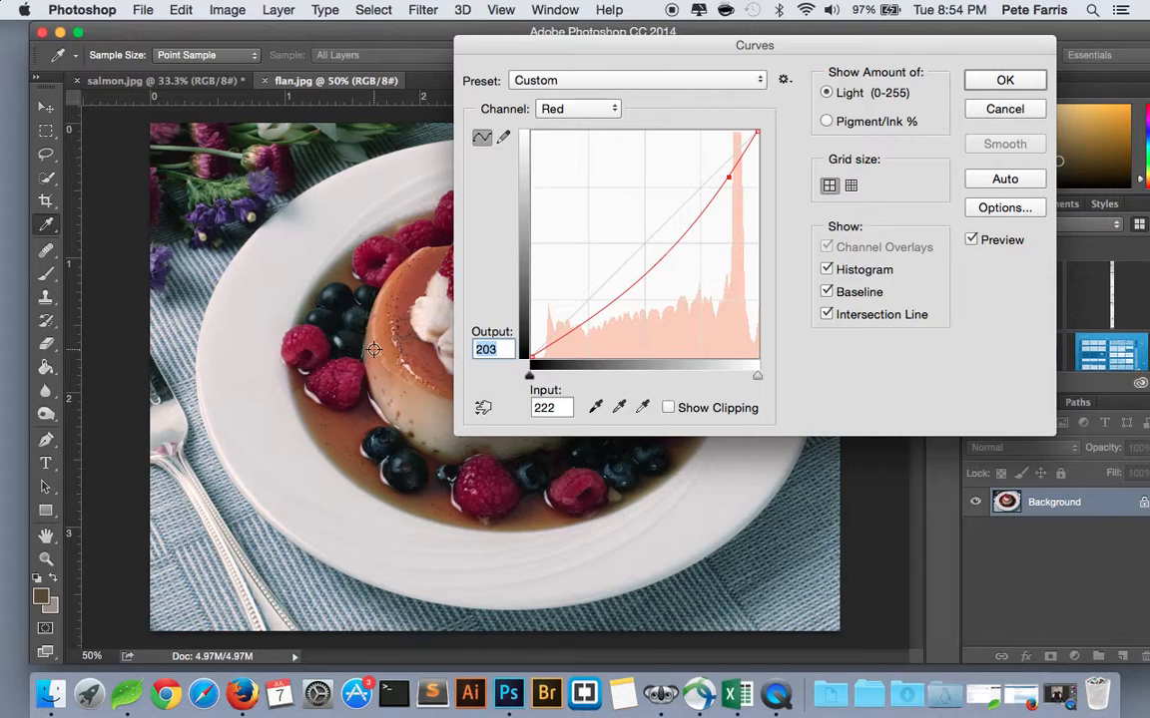
text(231)
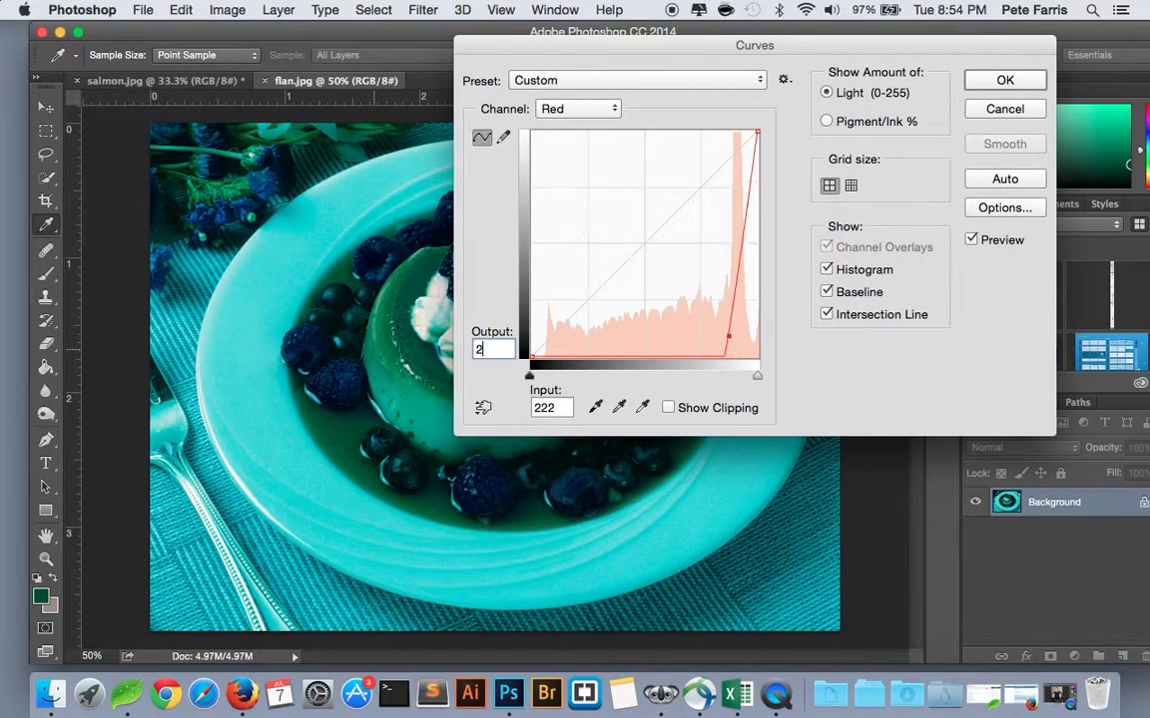
key(Tab)
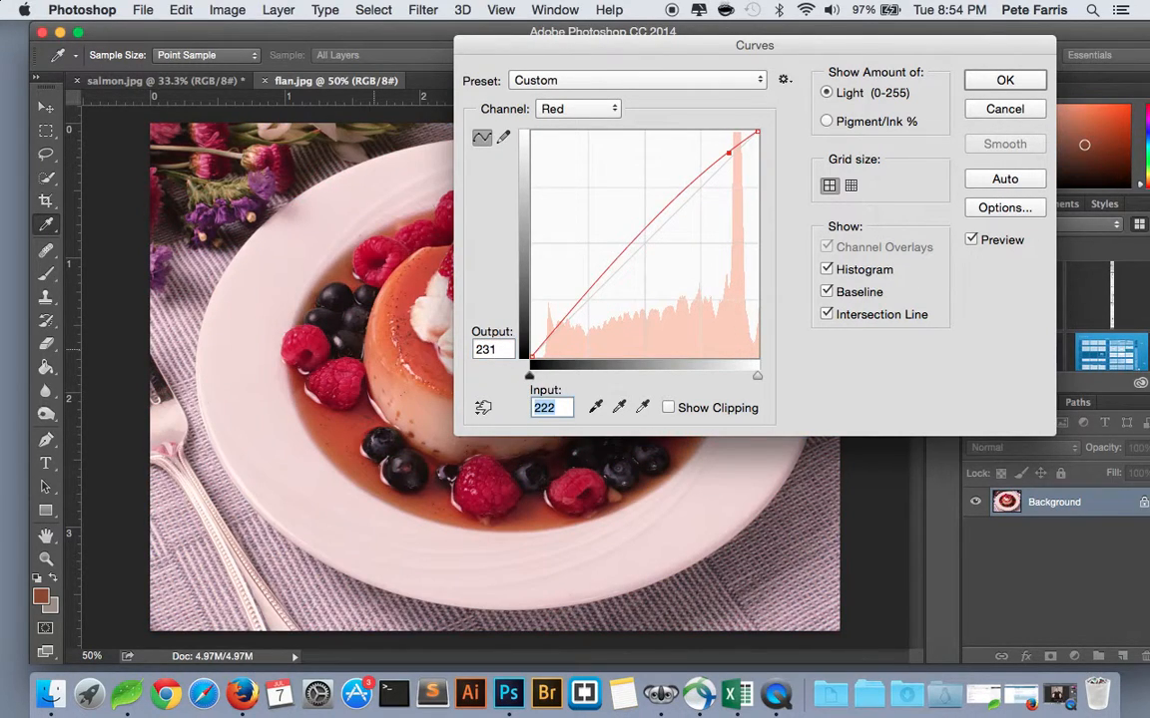
- Try the red curve's highlight point at input 201, then set its input to 210, and shift the dialog to uncover the photo
text(201)
key(Tab)
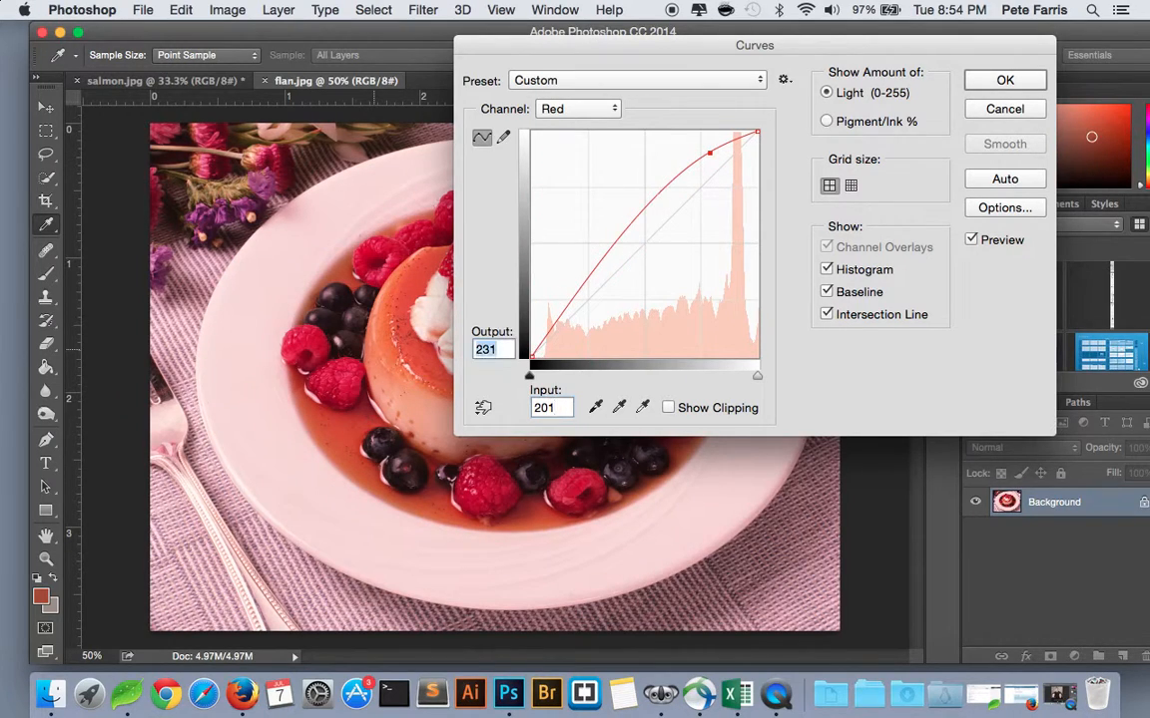
drag(557, 409, 510, 410)
text(210)
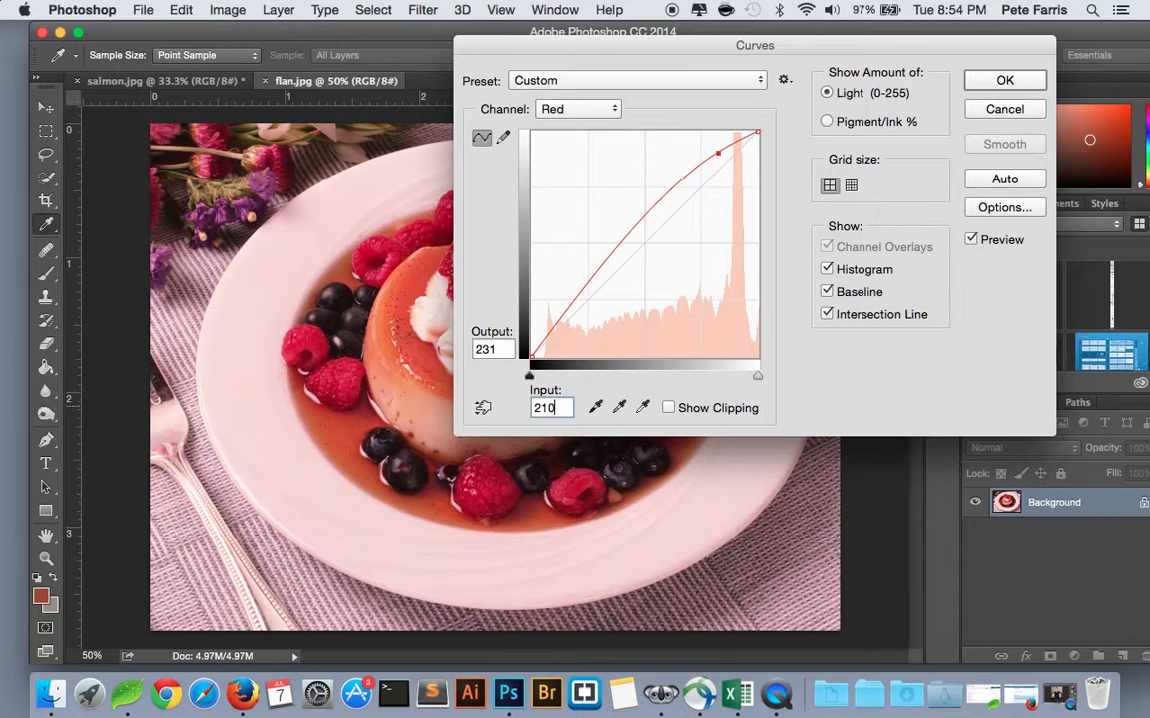
drag(555, 46, 589, 7)
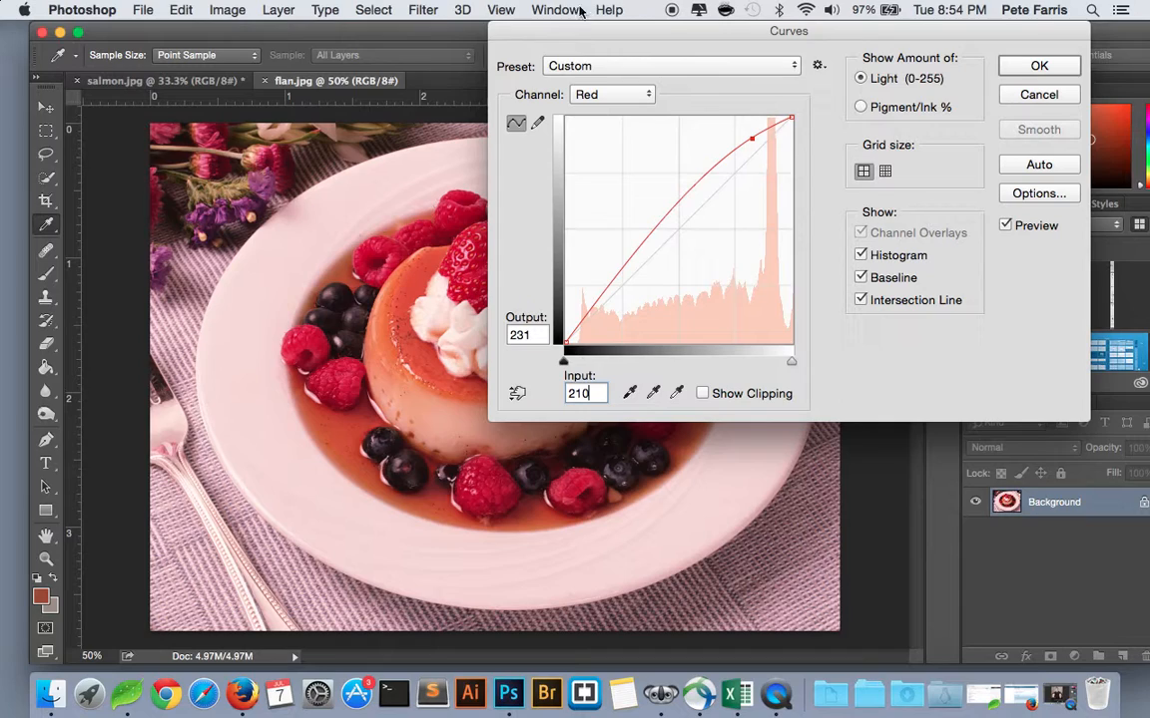
- Select the Blue channel, set its highlight endpoint to output 207 and input 210, and move the dialog aside to check the photo
click(635, 93)
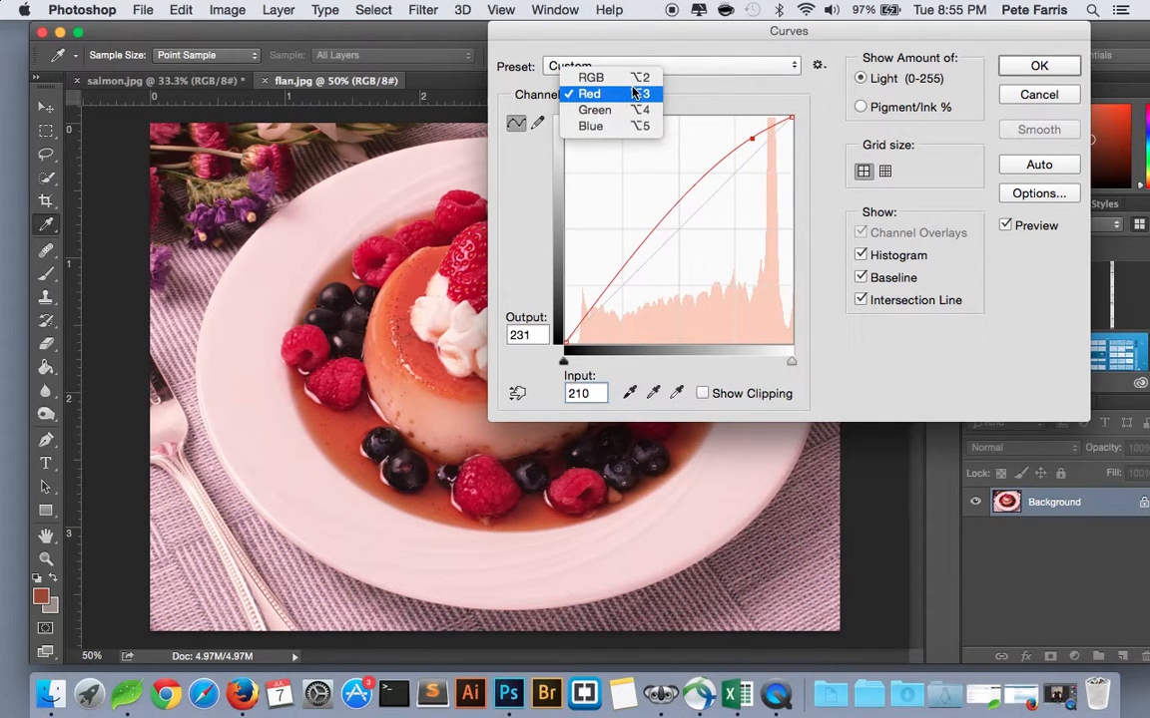
click(633, 126)
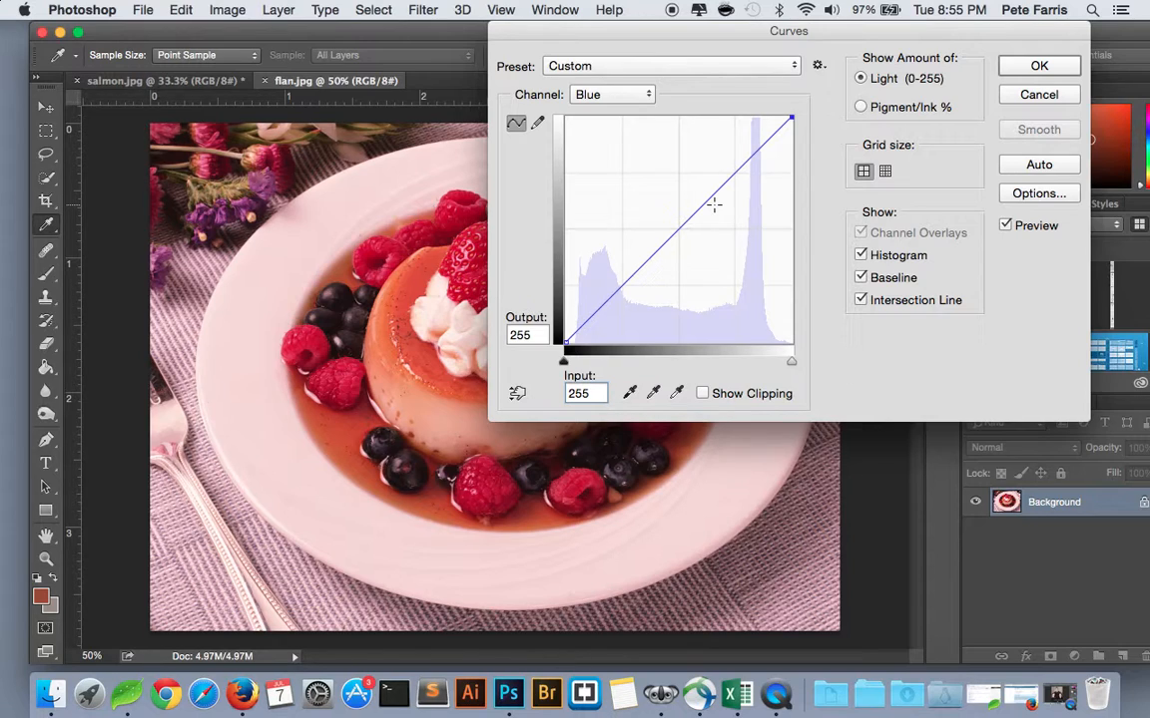
drag(541, 334, 411, 331)
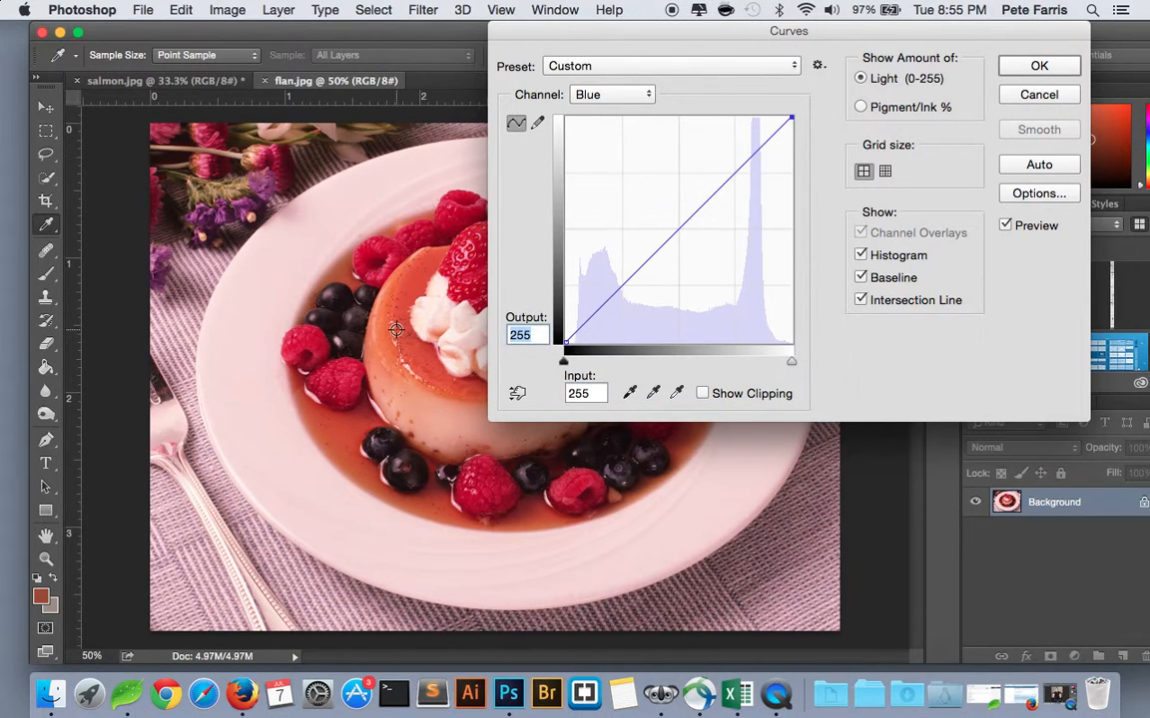
text(207)
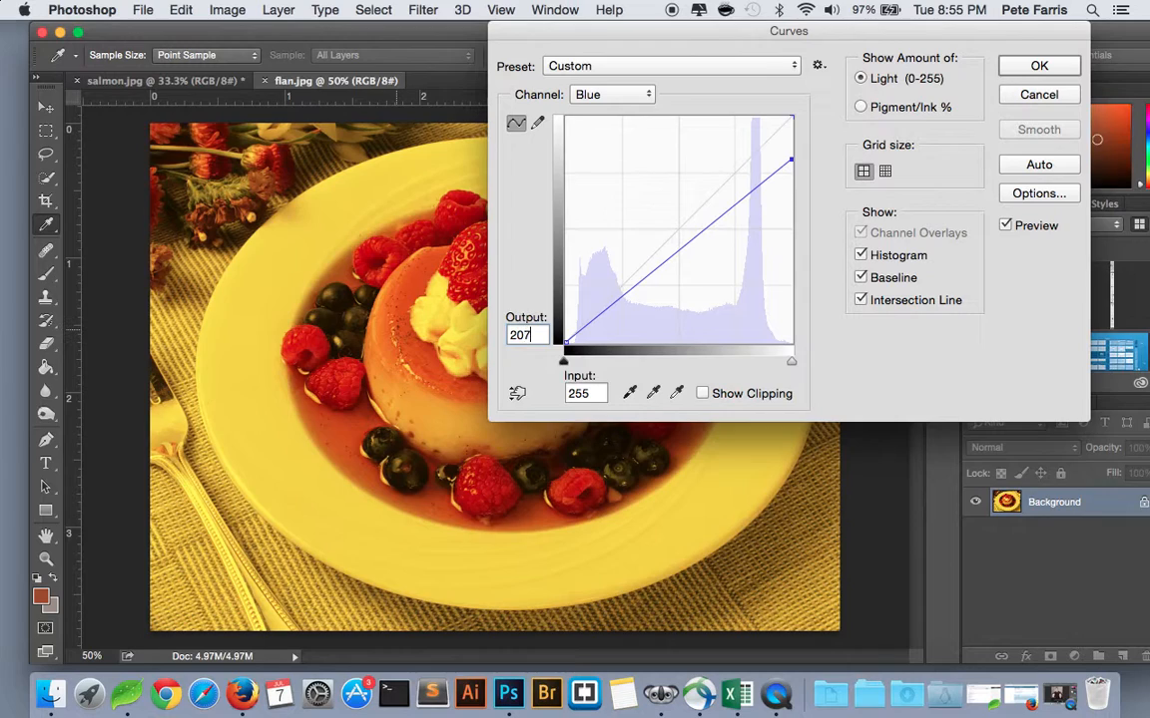
key(Tab)
text(2010)
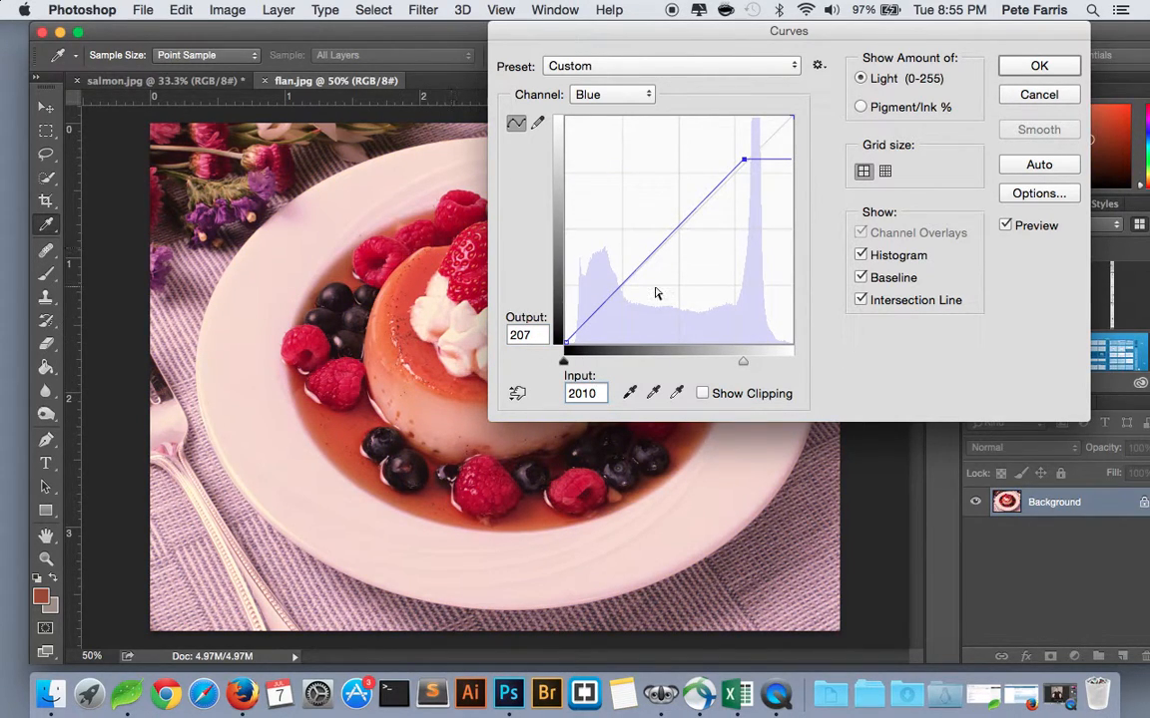
key(BackSpace)
key(BackSpace)
key(BackSpace)
text(10)
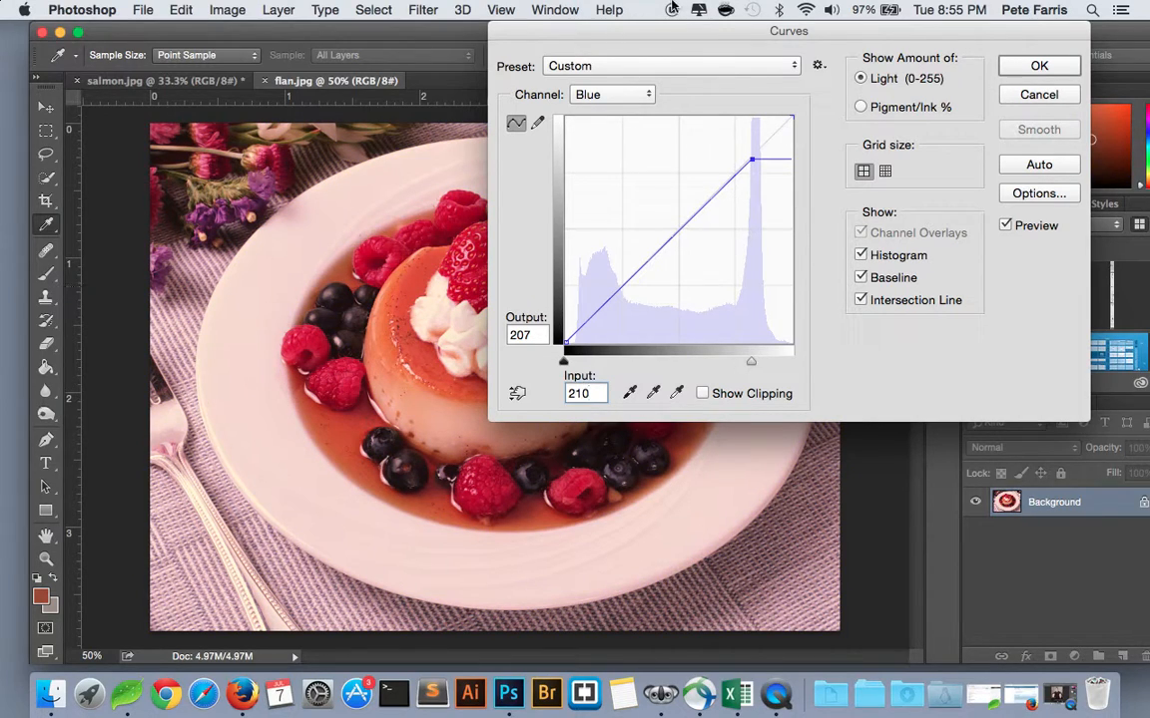
drag(661, 40, 925, 22)
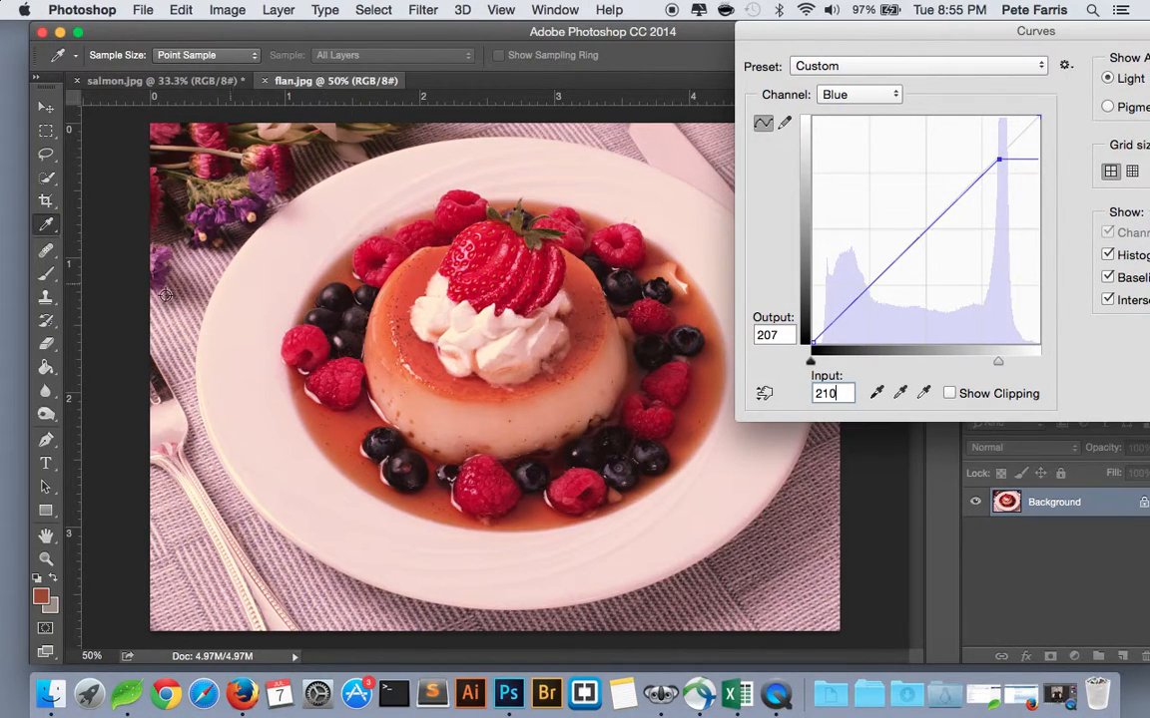
drag(865, 28, 751, 15)
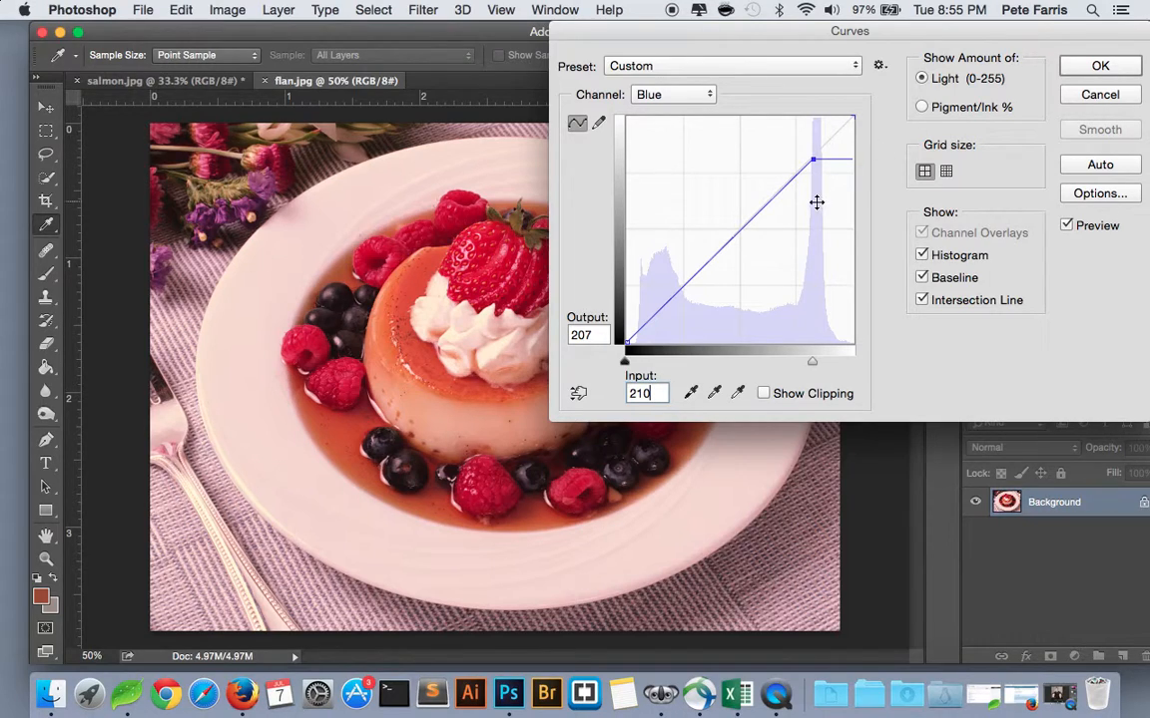
- Undo the last blue curve change and cancel the Curves adjustment
key(super+z)
key(alt)
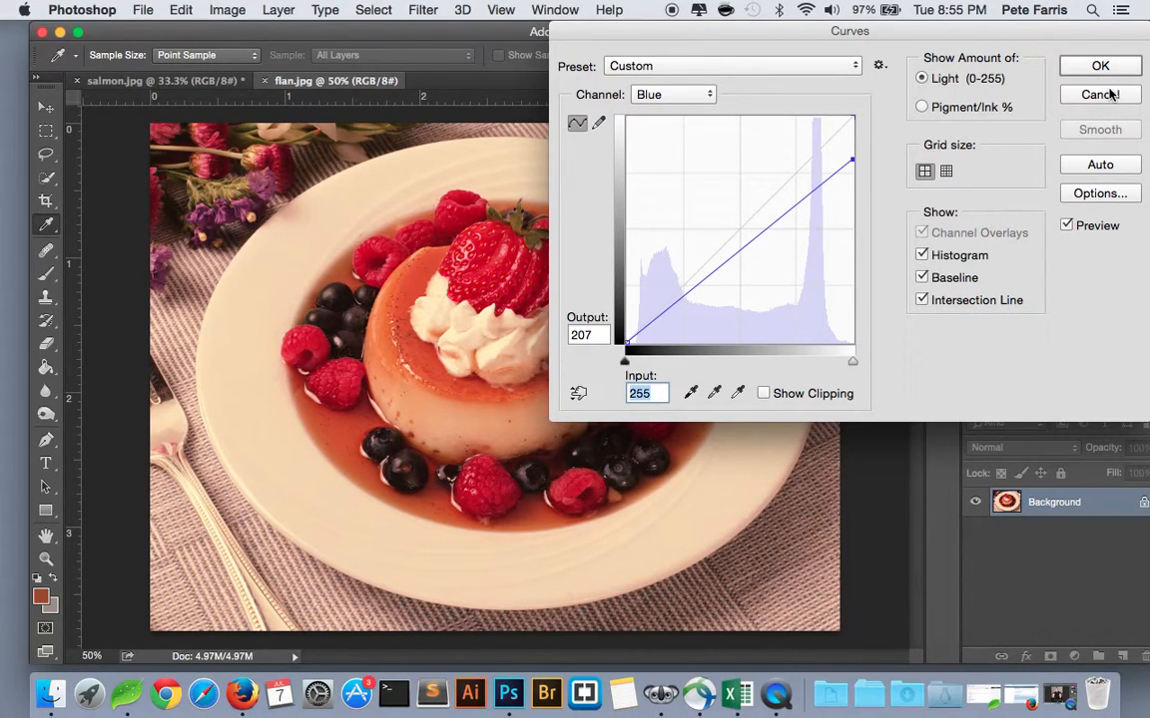
click(1102, 94)
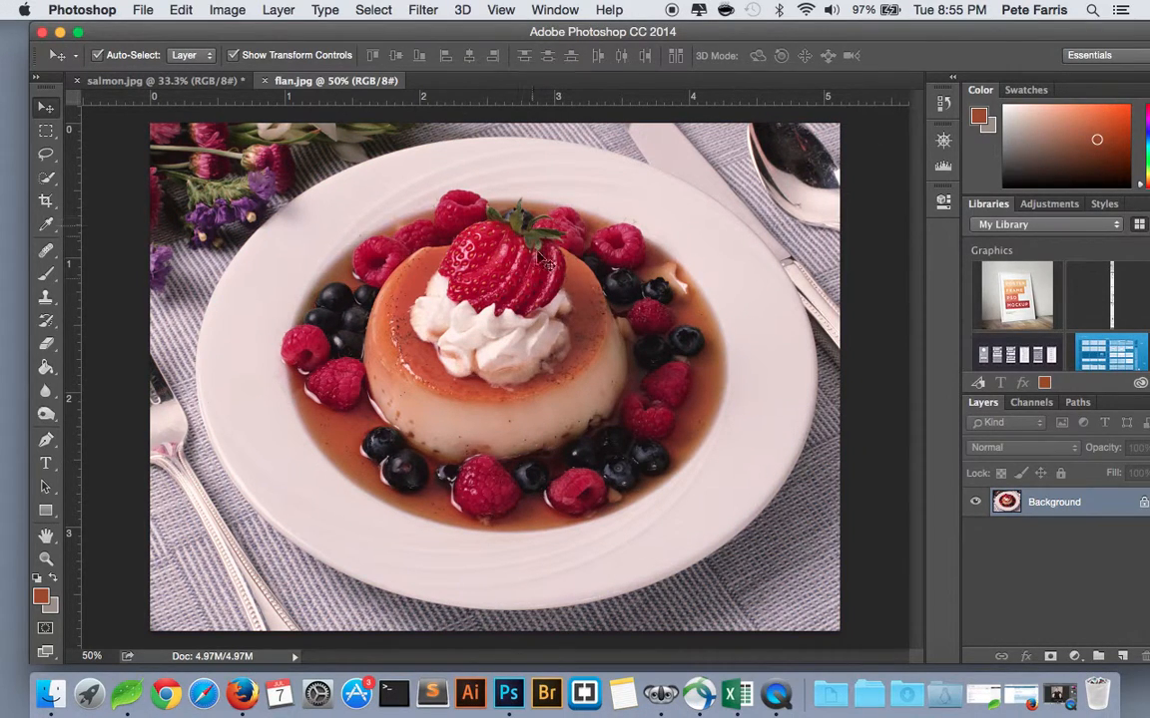
- Start a new Curves adjustment on the flan photo, place a Red channel highlight point at about input 232, output 230, and apply it
click(228, 10)
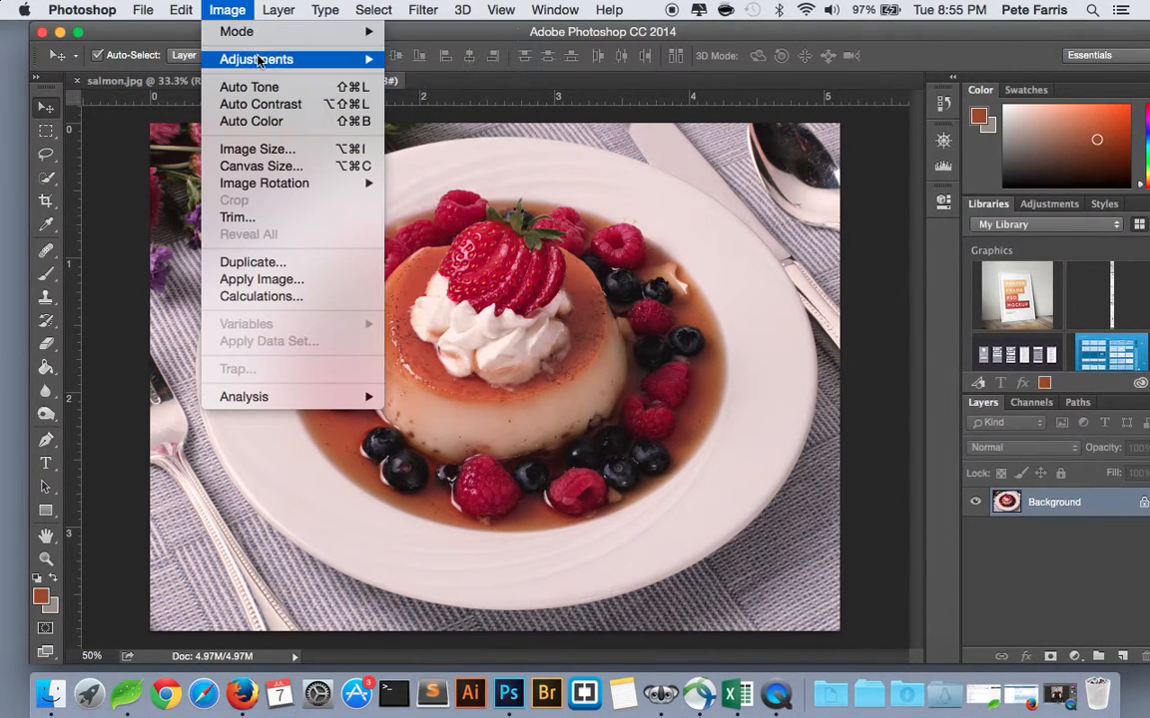
mouse_move(326, 58)
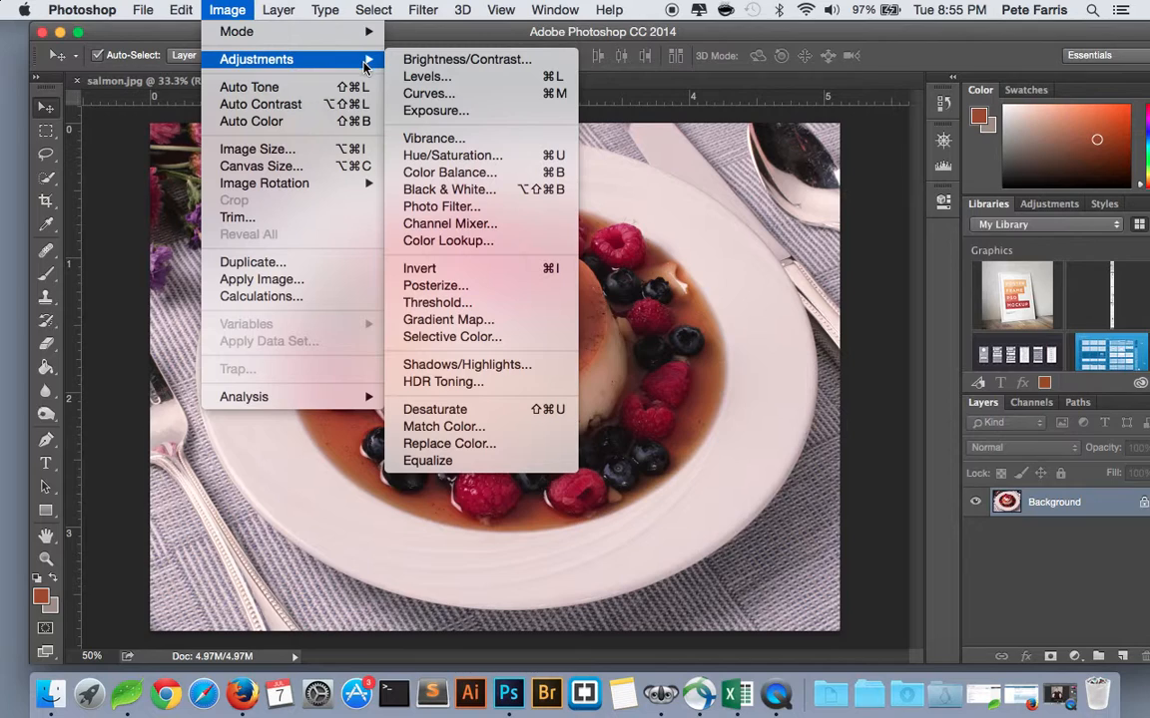
click(429, 90)
click(489, 134)
click(504, 110)
click(389, 163)
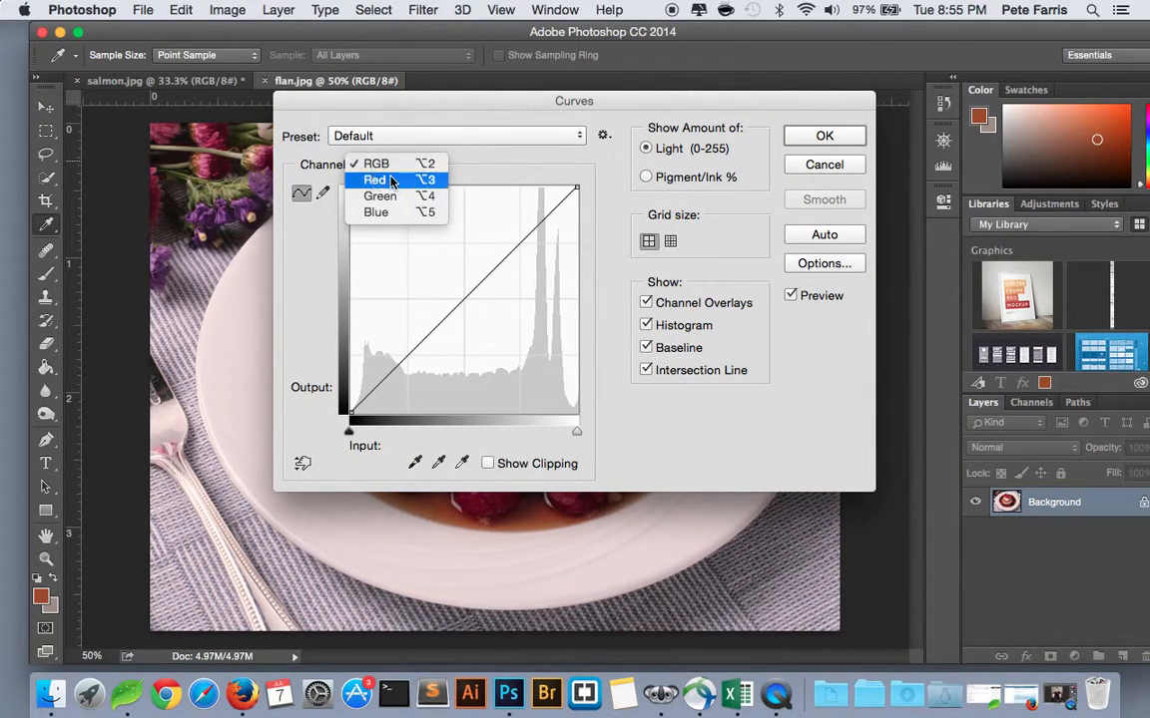
click(374, 184)
drag(561, 97, 875, 26)
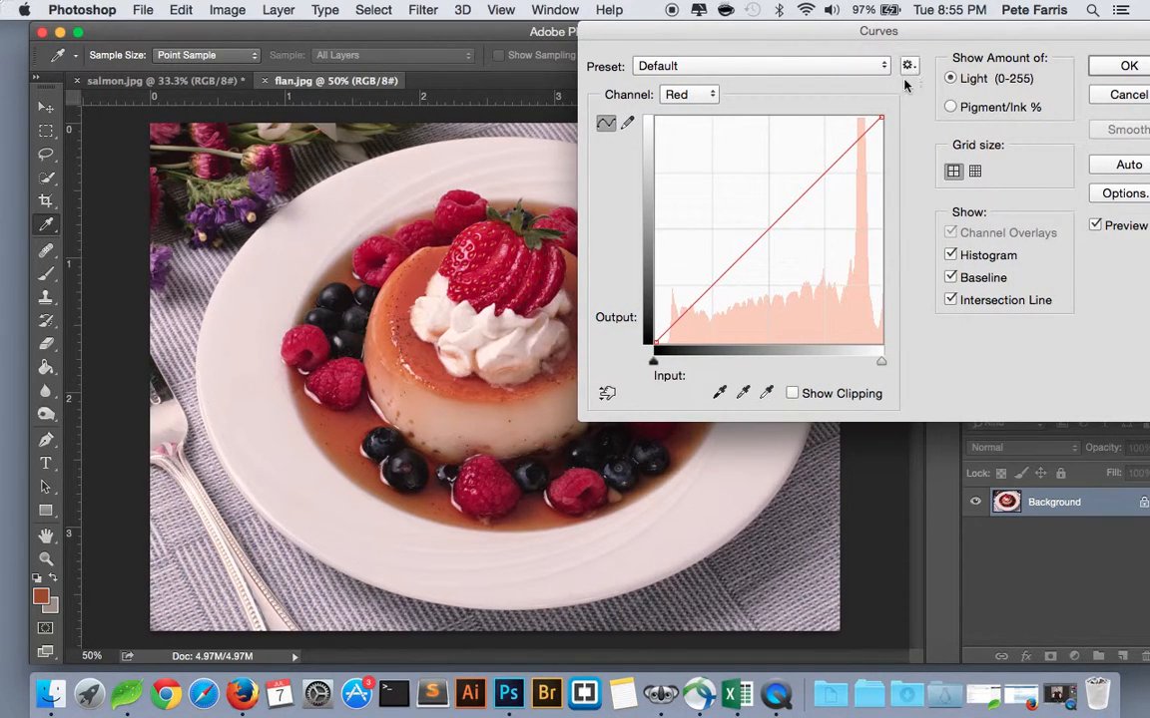
drag(841, 158, 861, 138)
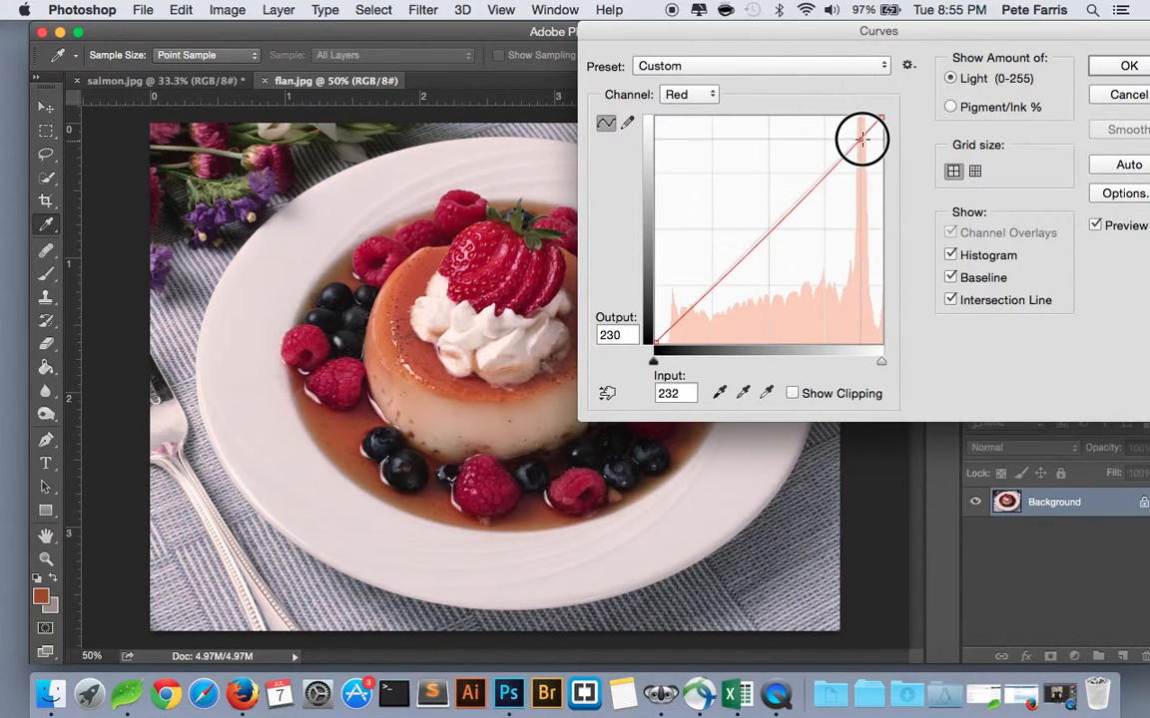
click(1130, 68)
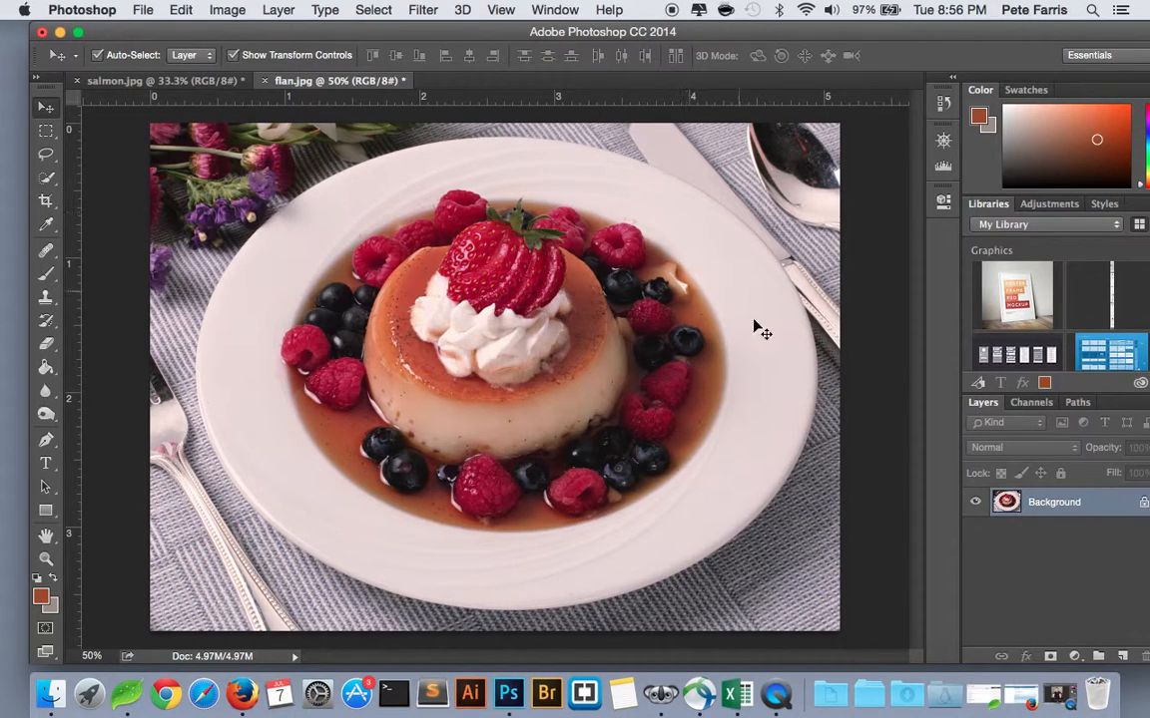